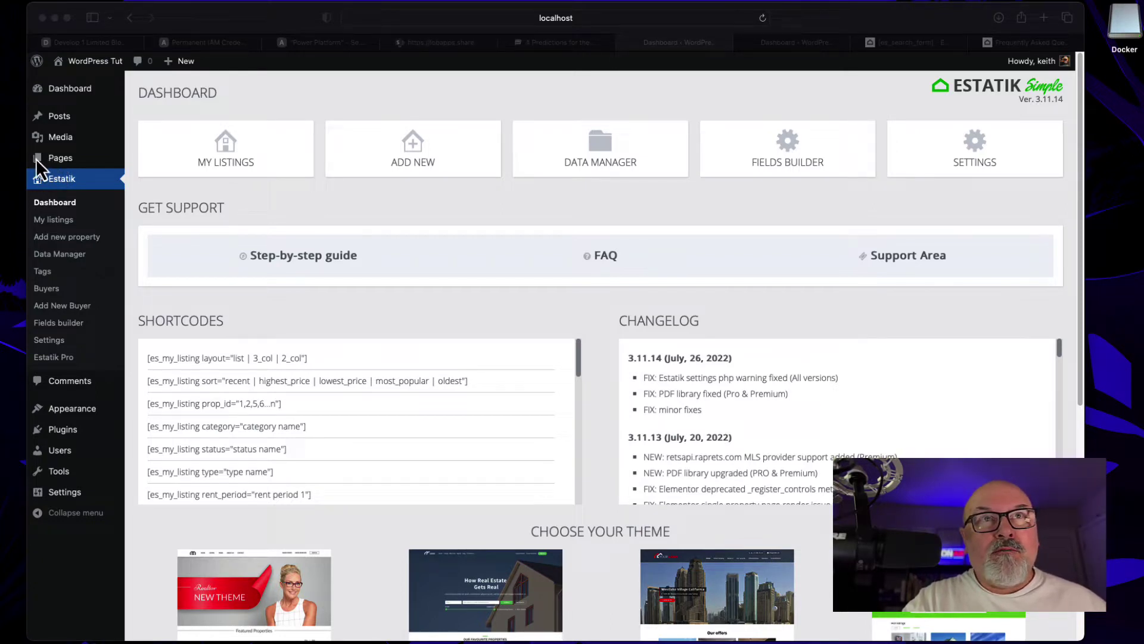
# Create a new WordPress page and title it 'Estatik Search', fixing the typo
pyautogui.click(37, 158)
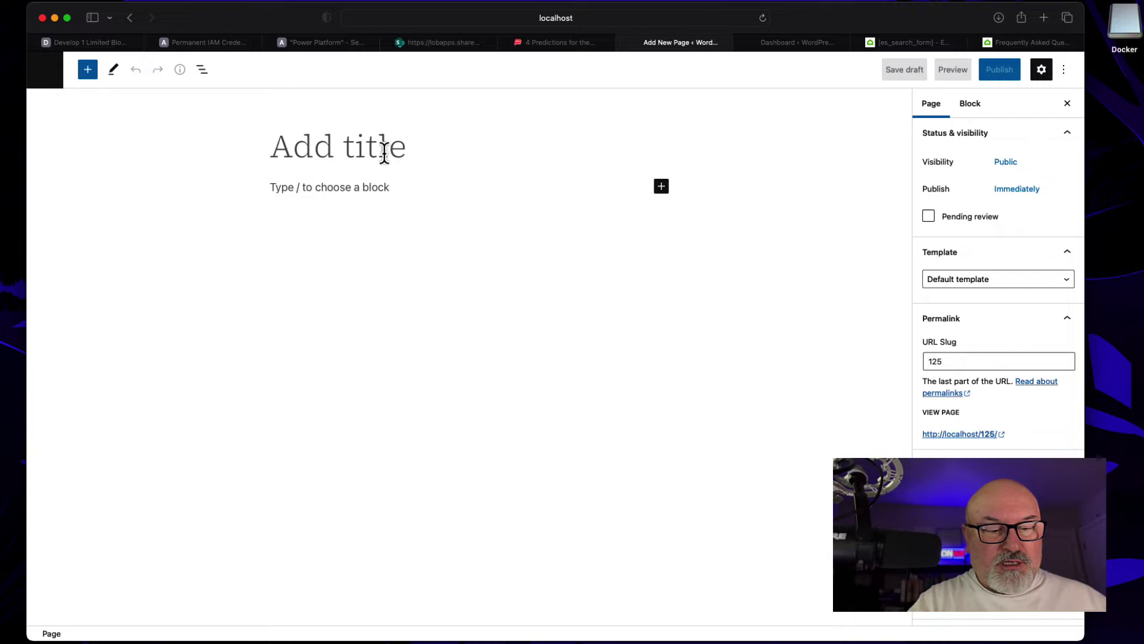
pyautogui.click(384, 153)
pyautogui.write('Esta')
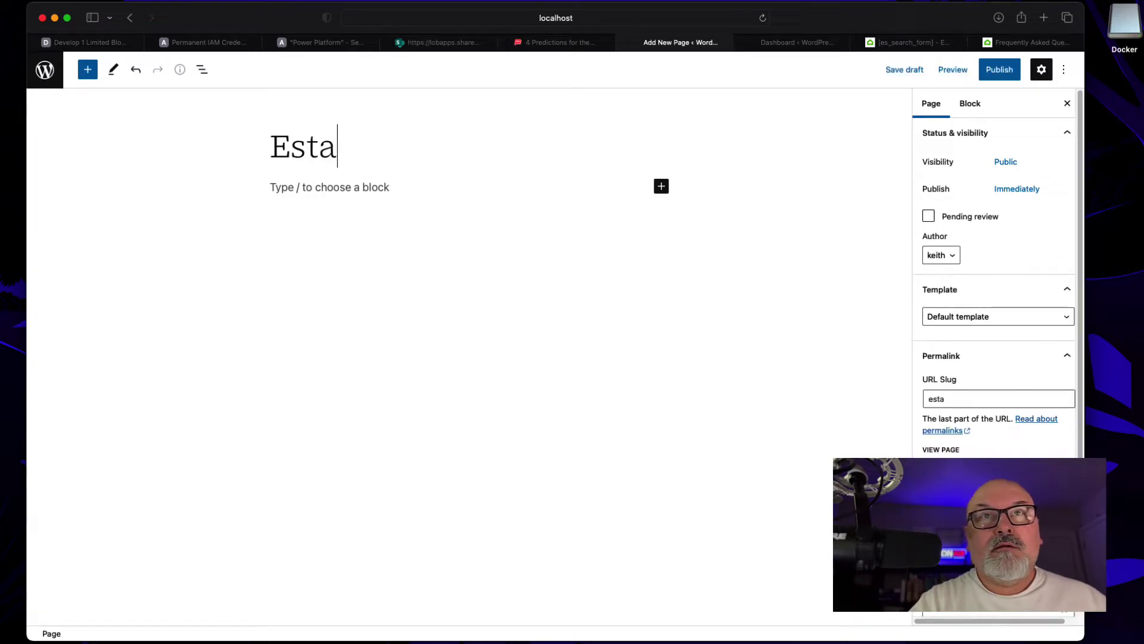
pyautogui.write('ik')
pyautogui.press('BackSpace')
pyautogui.press('BackSpace')
pyautogui.write('ti')
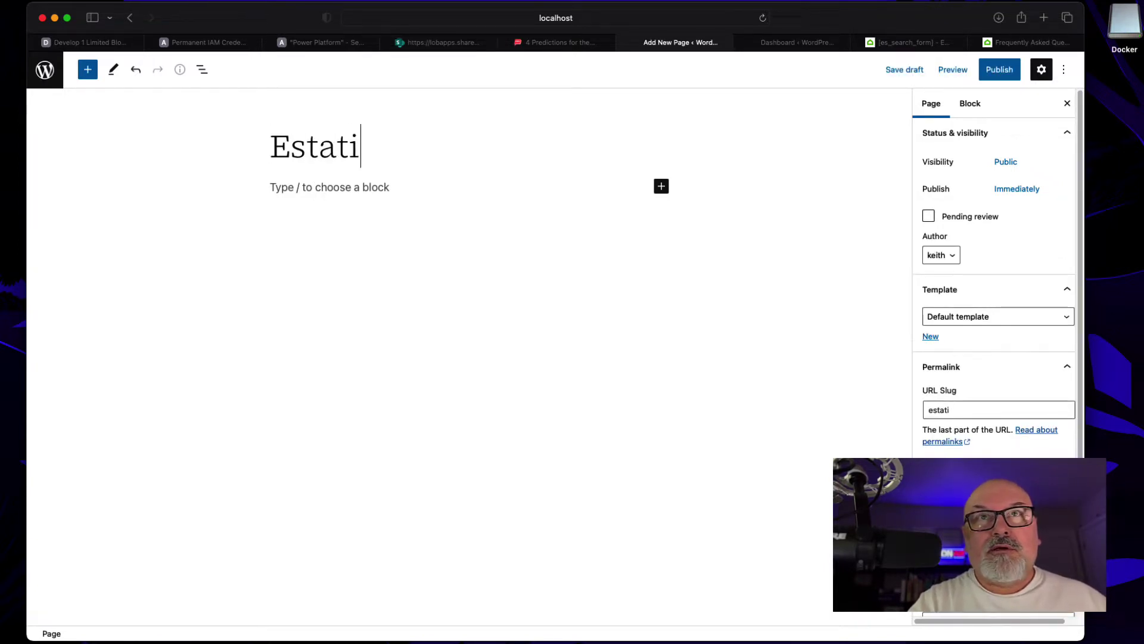
pyautogui.write('k S')
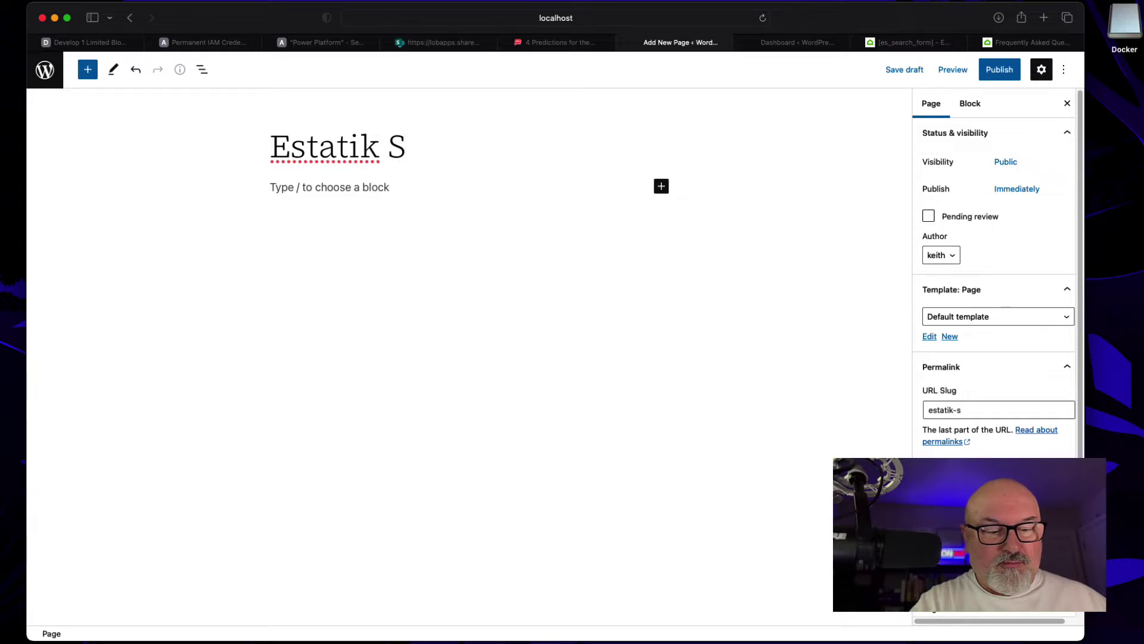
pyautogui.write('earch')
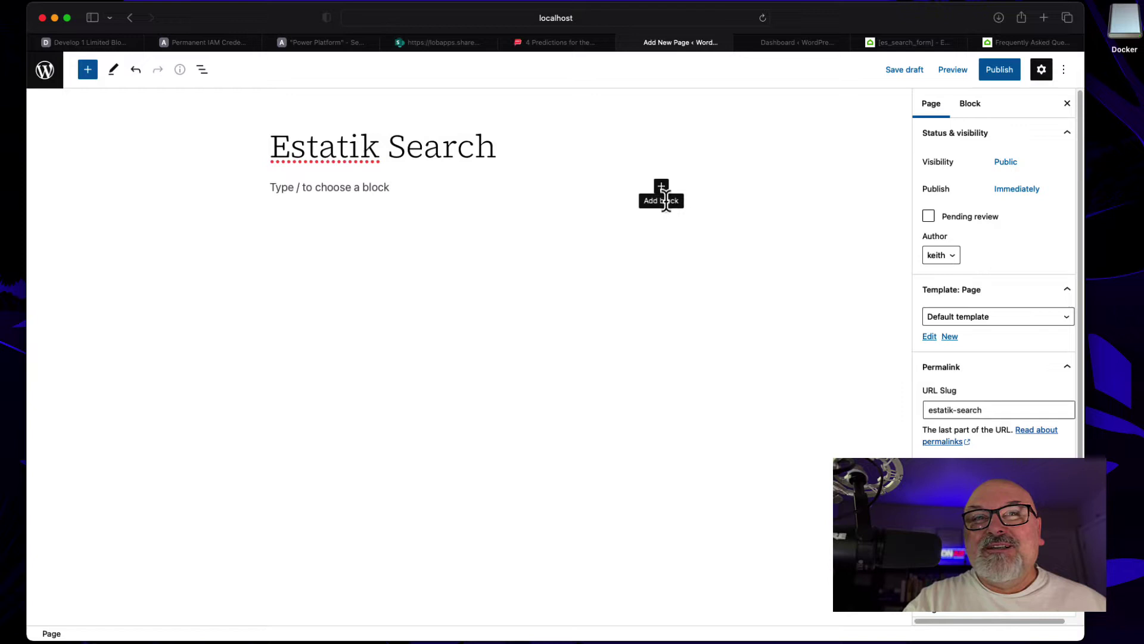
# Scroll the Estatik dashboard's Shortcodes box back up, then view the [es_search_form] documentation
pyautogui.click(782, 43)
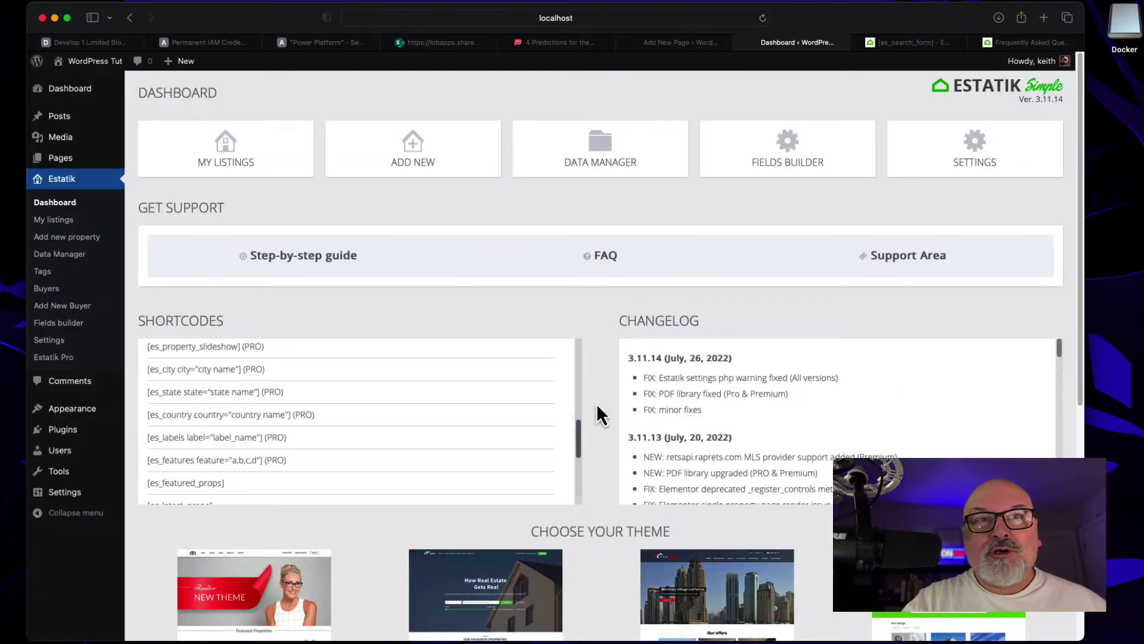
pyautogui.moveTo(581, 457); pyautogui.dragTo(583, 368)
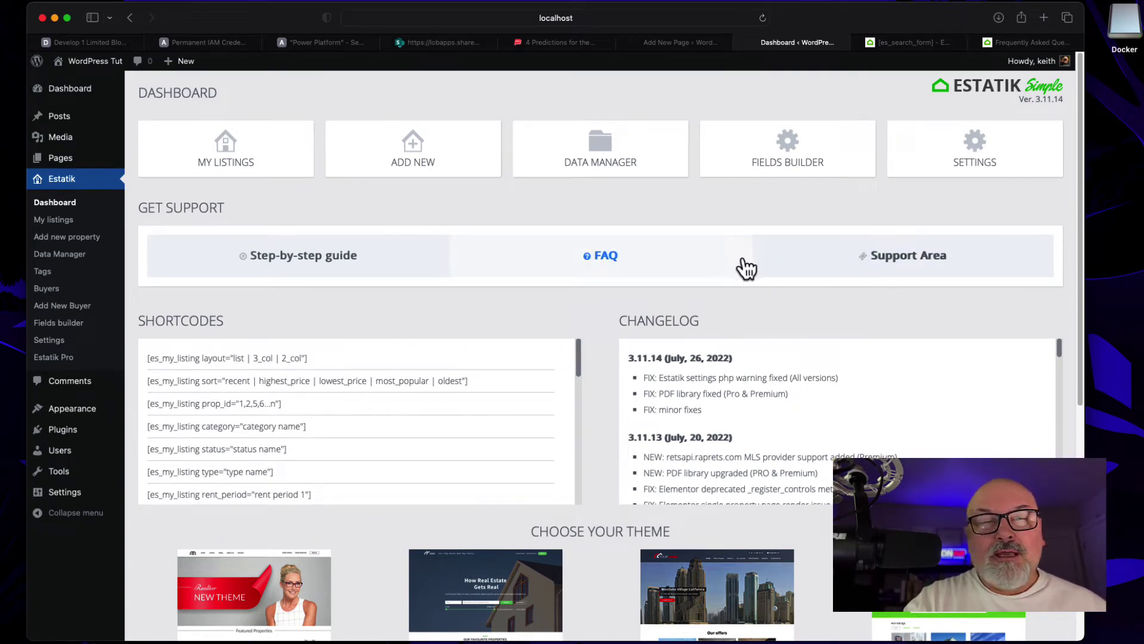
pyautogui.click(906, 42)
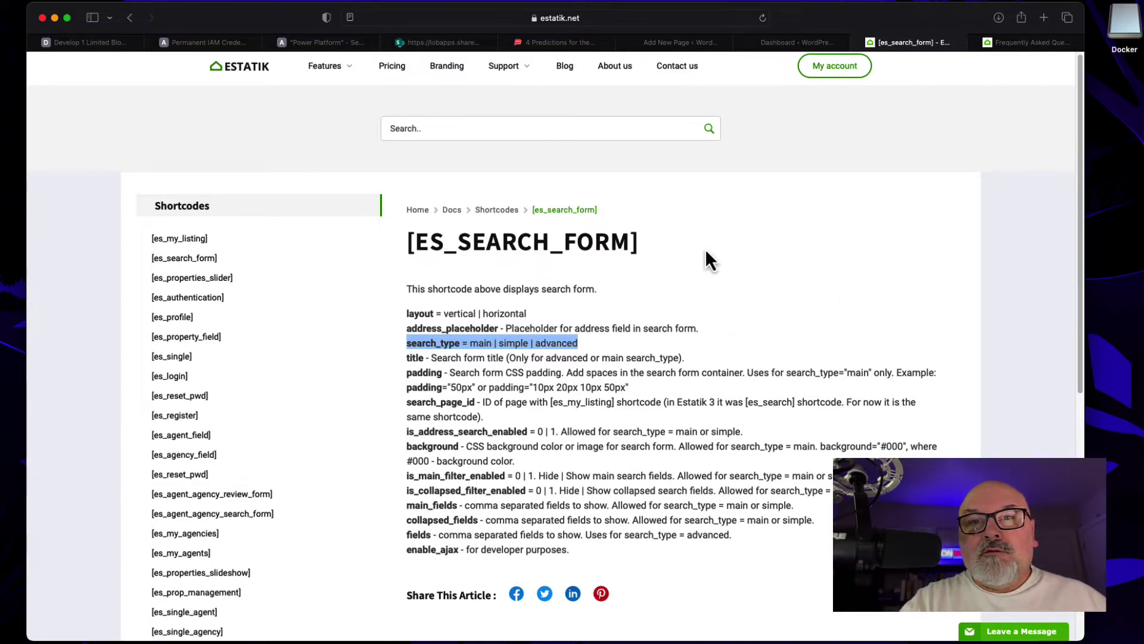
pyautogui.click(564, 447)
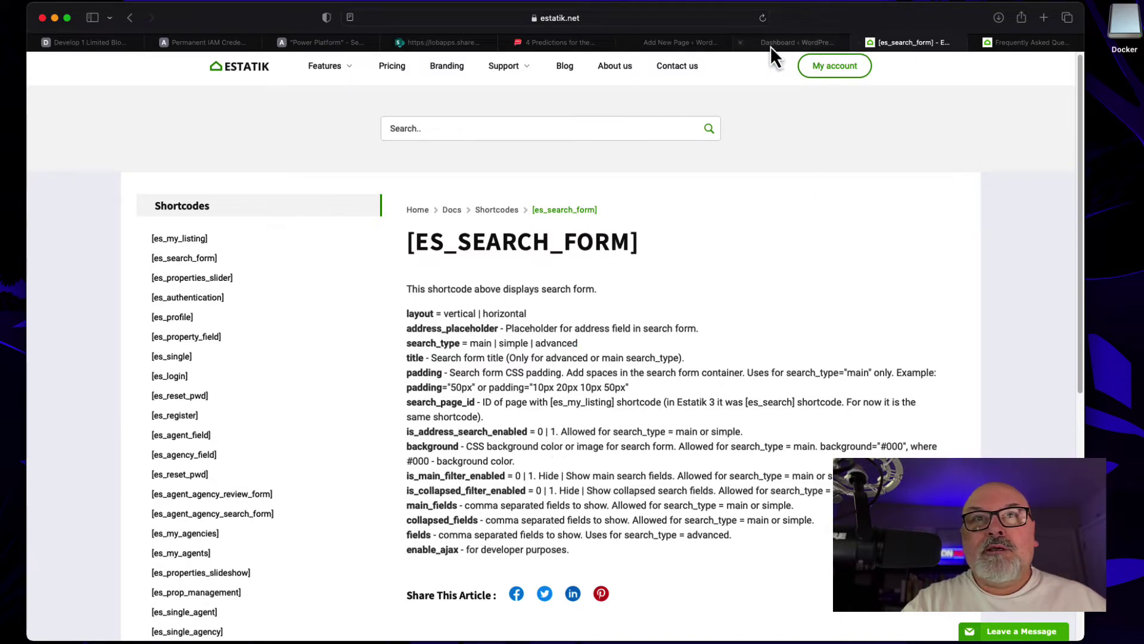
# Add a Shortcode block containing [es_search_form] to the Estatik Search page draft
pyautogui.click(657, 43)
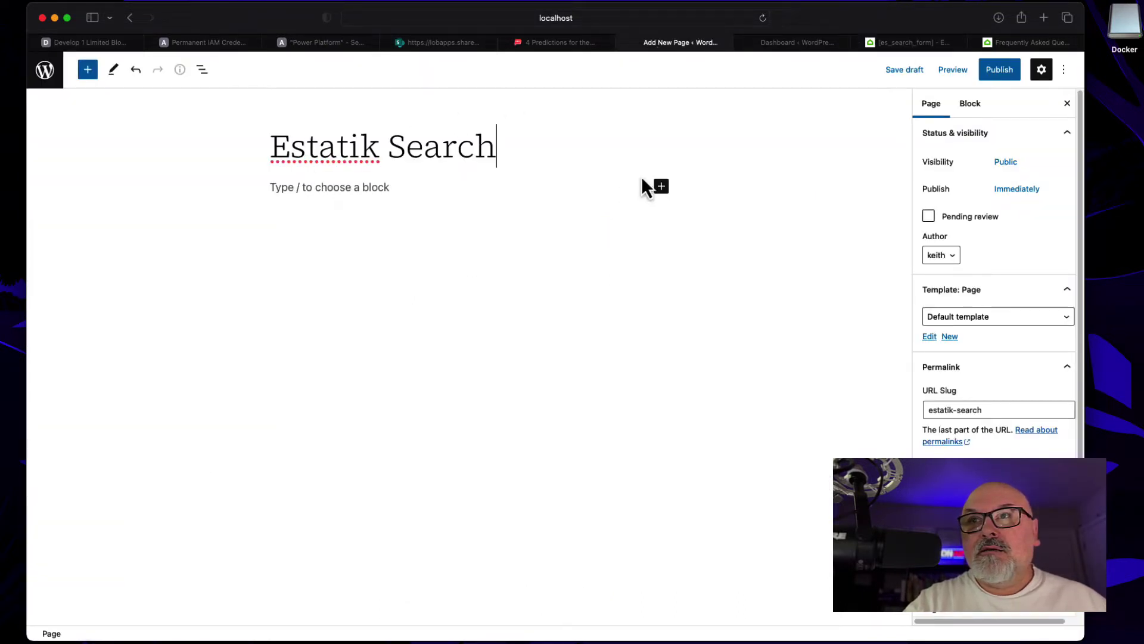
pyautogui.click(662, 187)
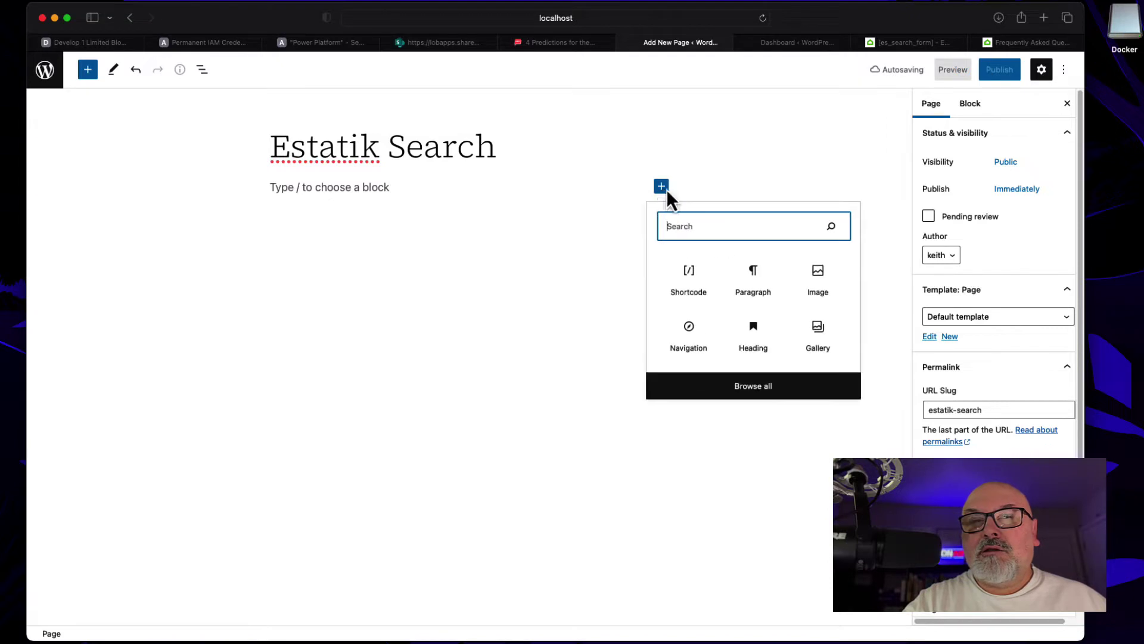
pyautogui.click(692, 291)
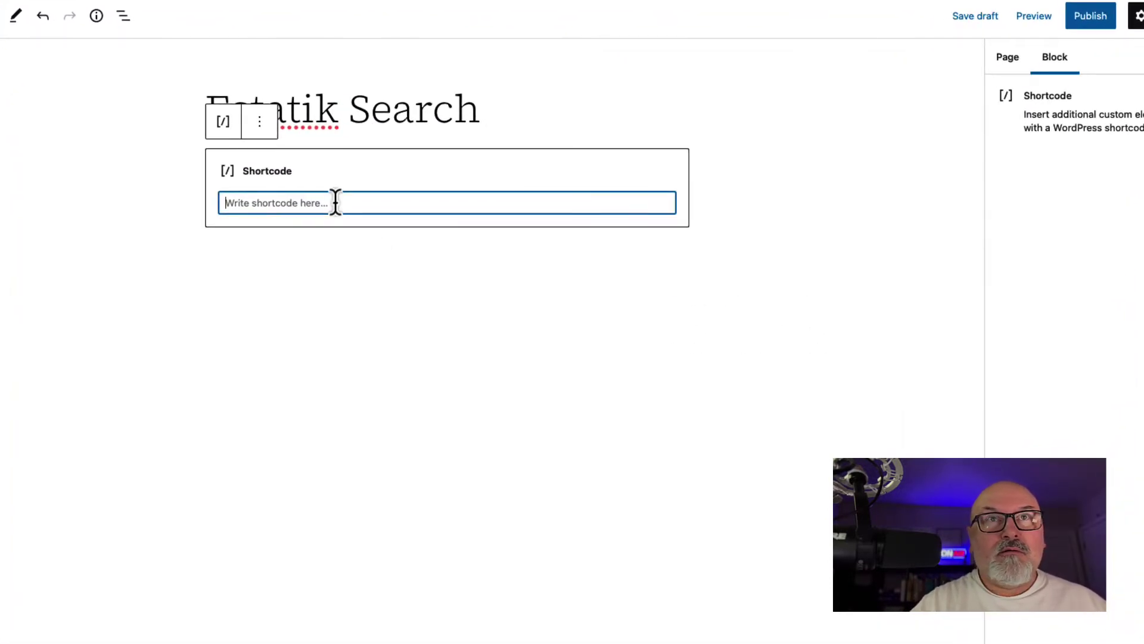
pyautogui.write('[]')
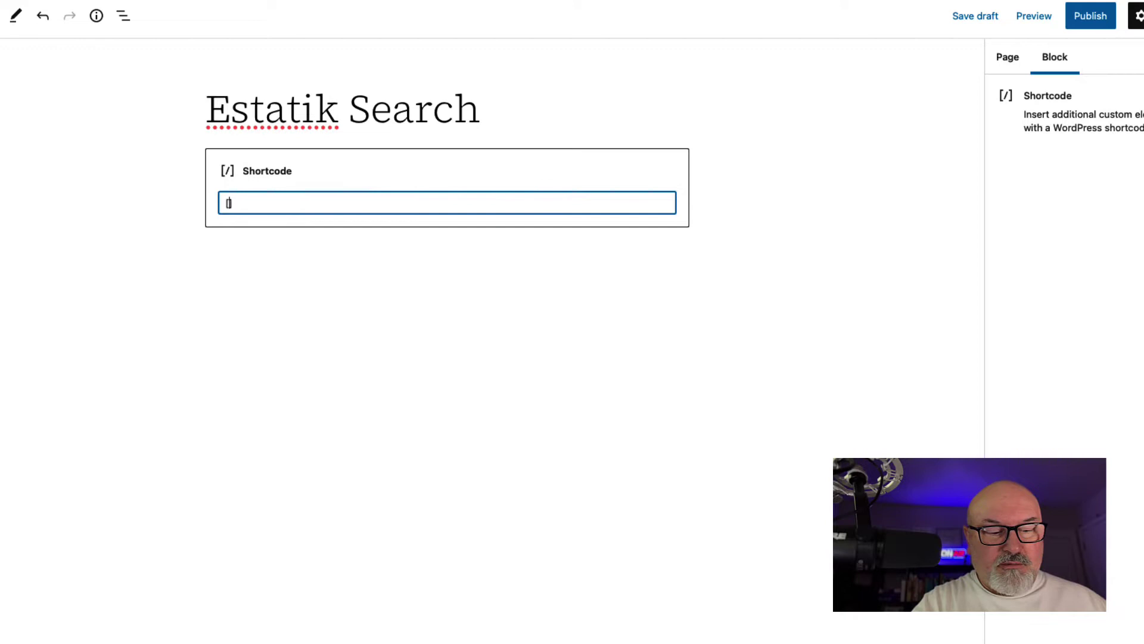
pyautogui.write('es_se')
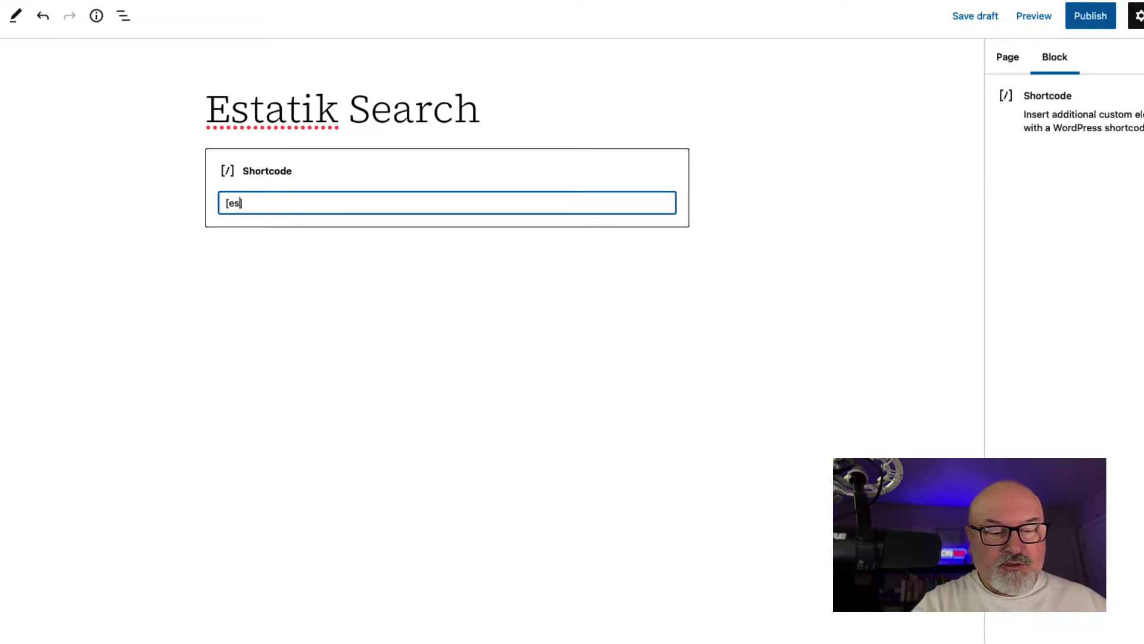
pyautogui.write('arch')
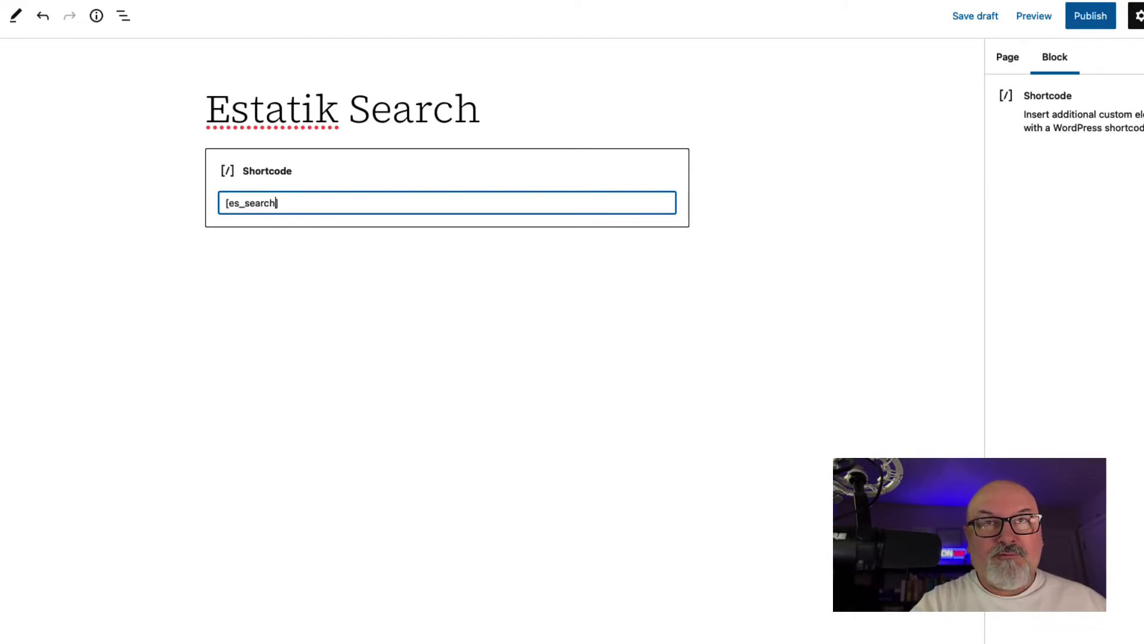
pyautogui.write('_form')
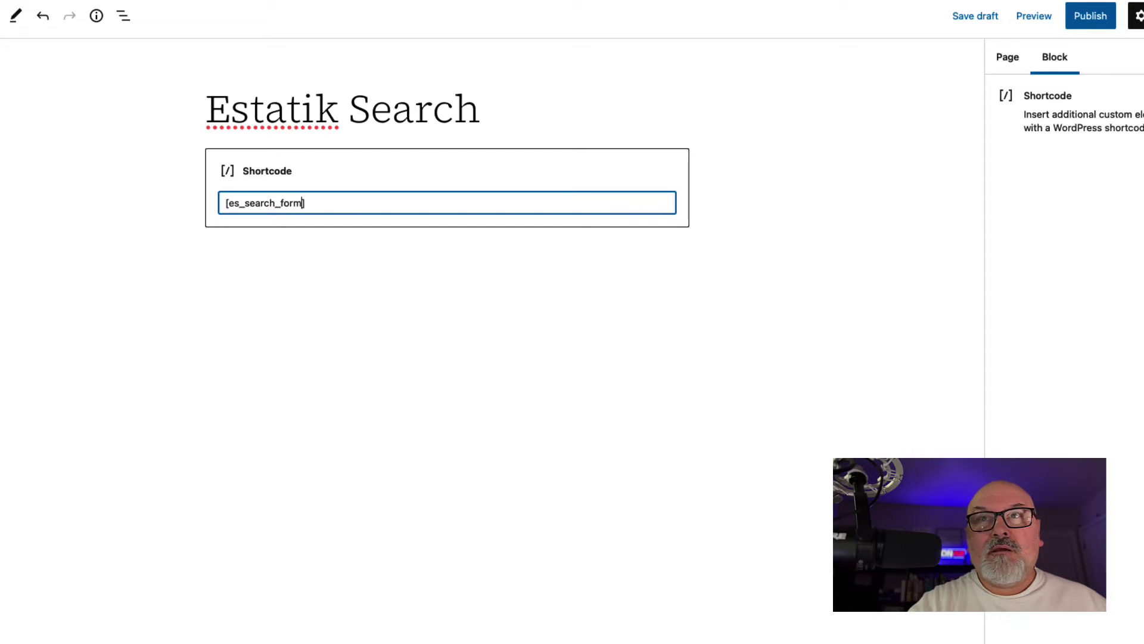
pyautogui.click(636, 263)
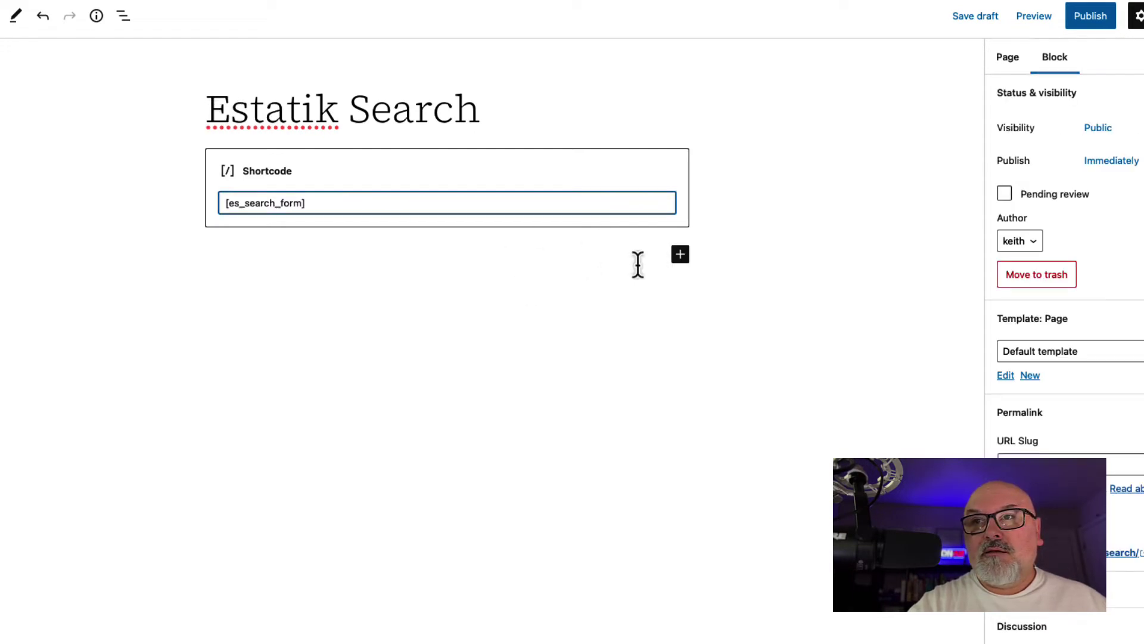
# Add a second Shortcode block below it containing [es_search]
pyautogui.click(680, 254)
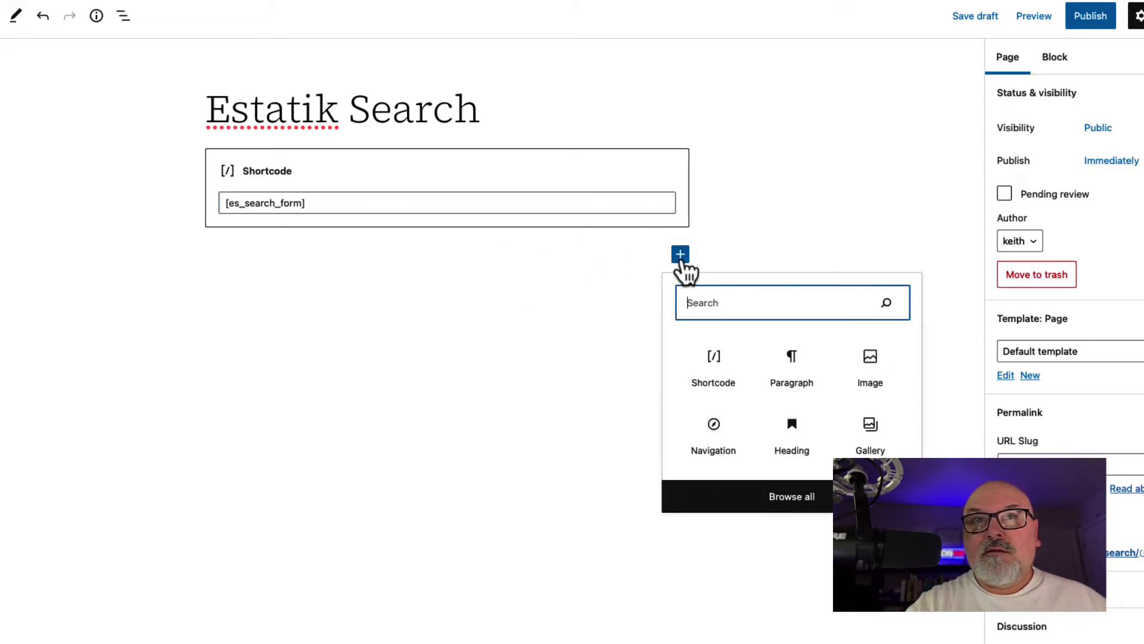
pyautogui.click(717, 375)
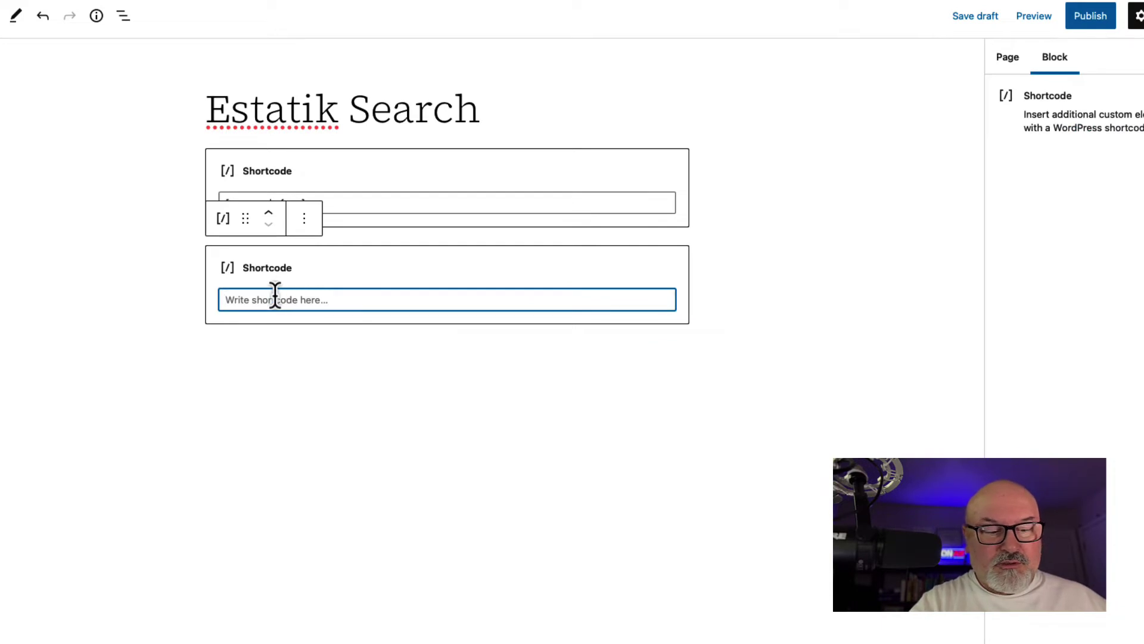
pyautogui.write('[')
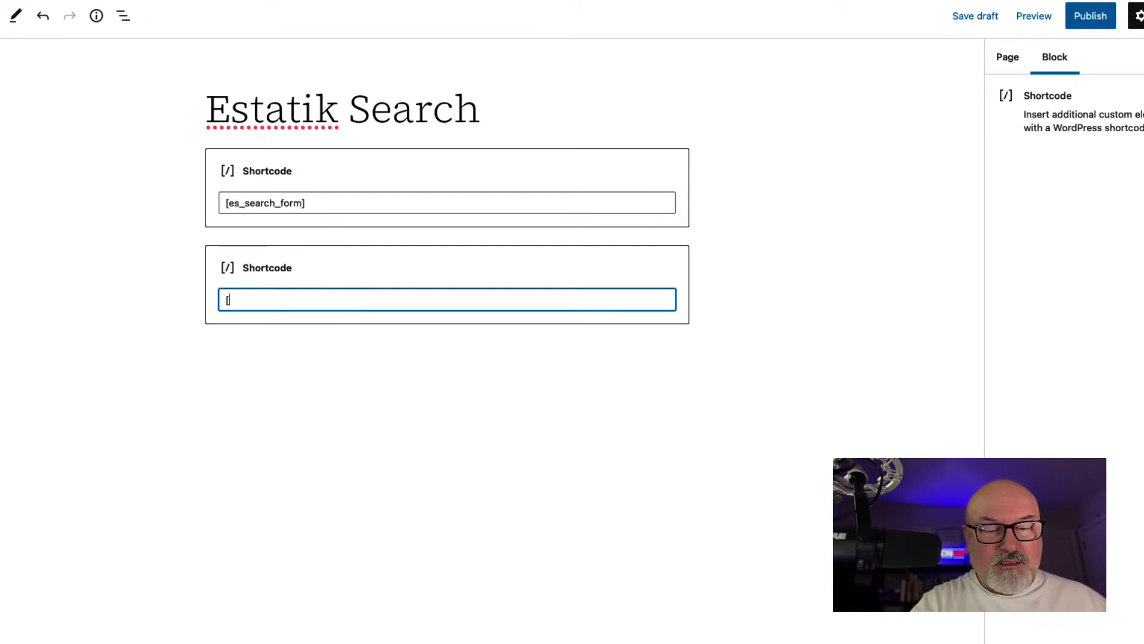
pyautogui.write('es')
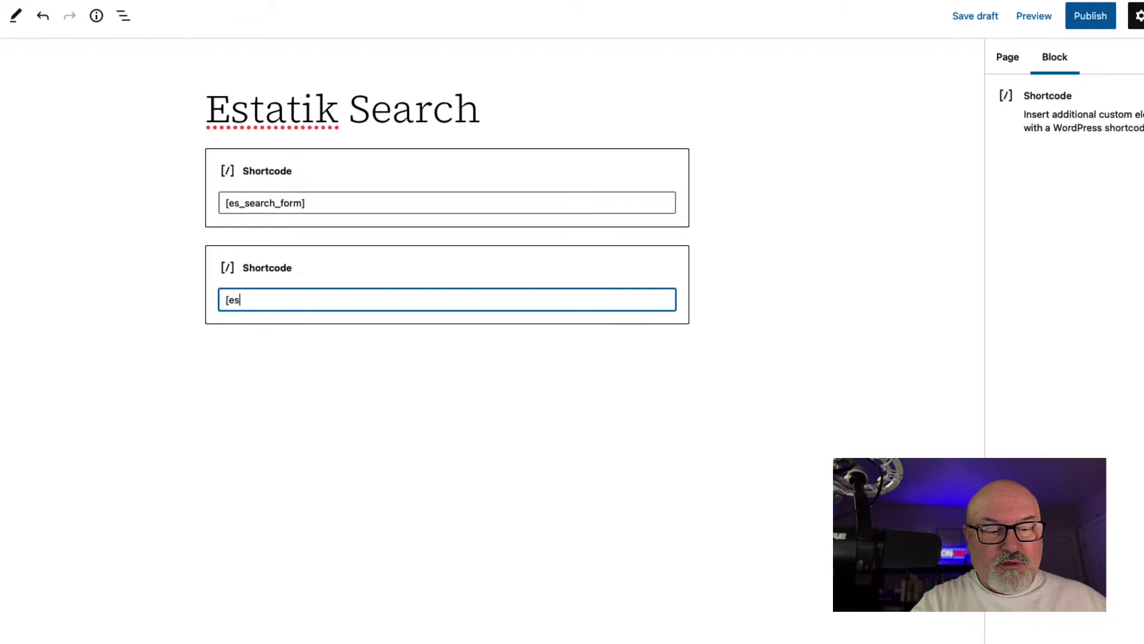
pyautogui.write('_sear')
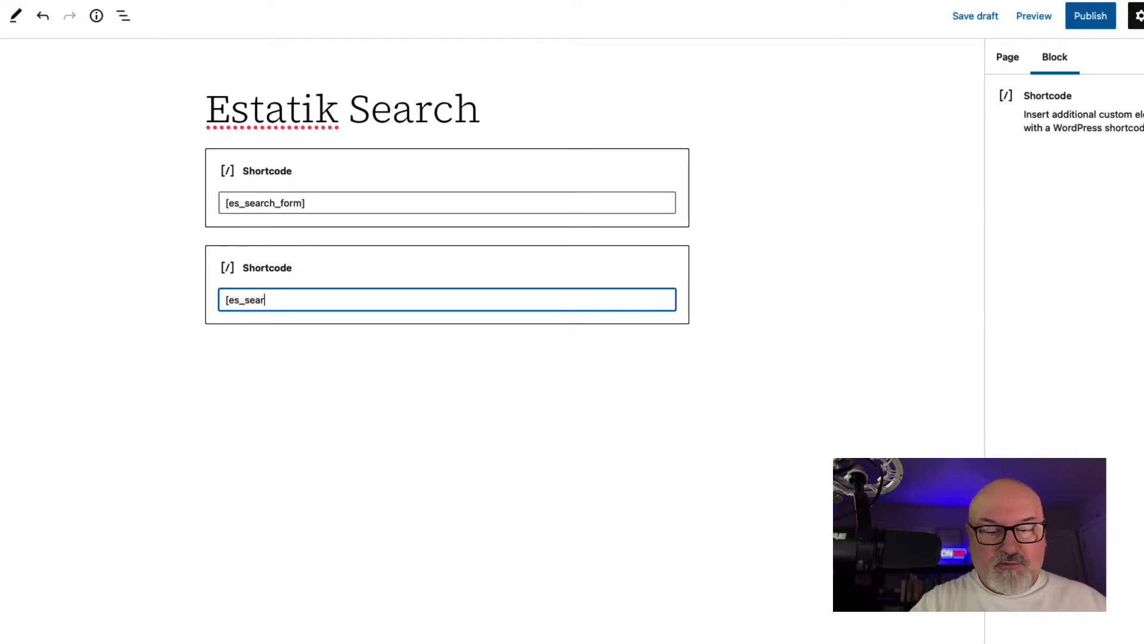
pyautogui.write('ch]')
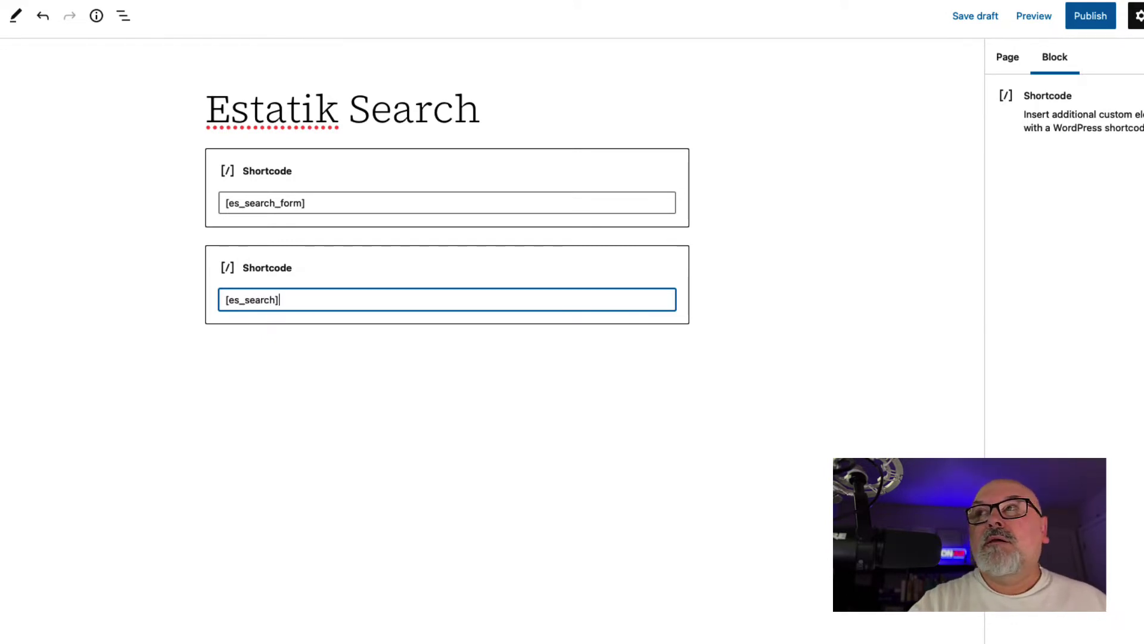
# Publish the Estatik Search page
pyautogui.click(522, 434)
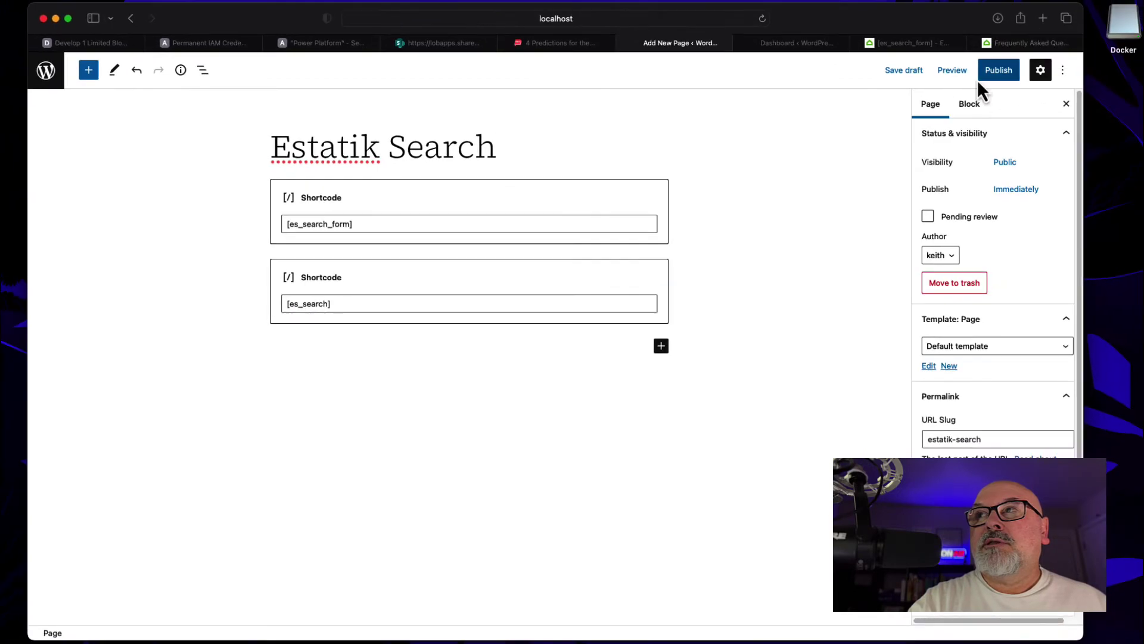
pyautogui.click(997, 71)
pyautogui.click(968, 72)
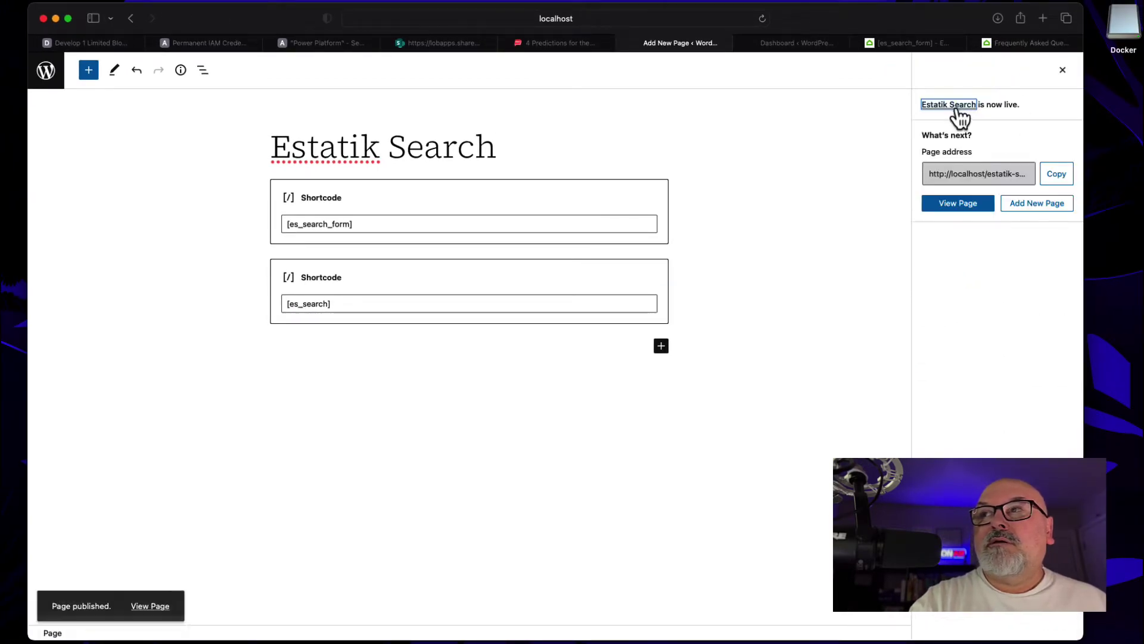
# View the live page and scroll through its search form and property listings
pyautogui.click(960, 207)
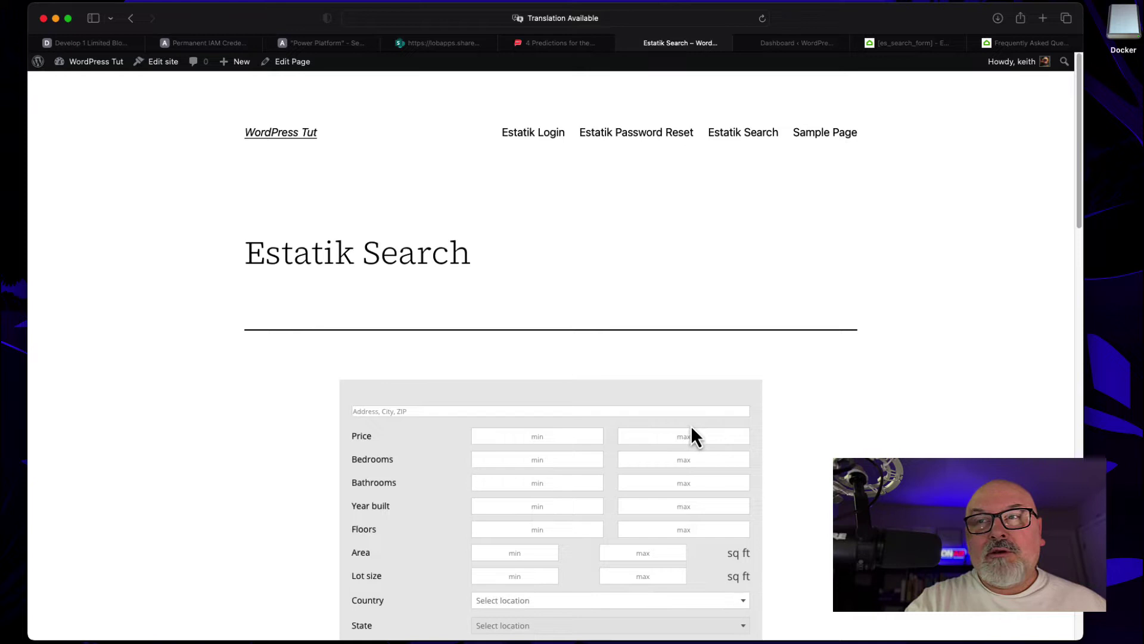
pyautogui.scroll(-5, 691, 426)
pyautogui.scroll(-1, 691, 424)
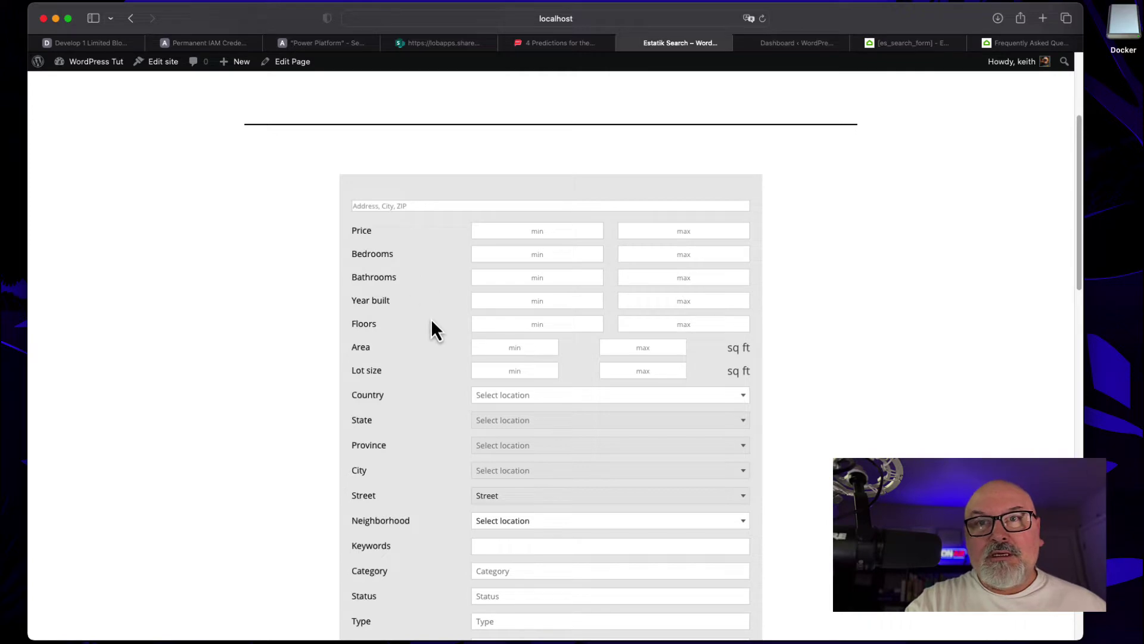
pyautogui.scroll(-10, 439, 322)
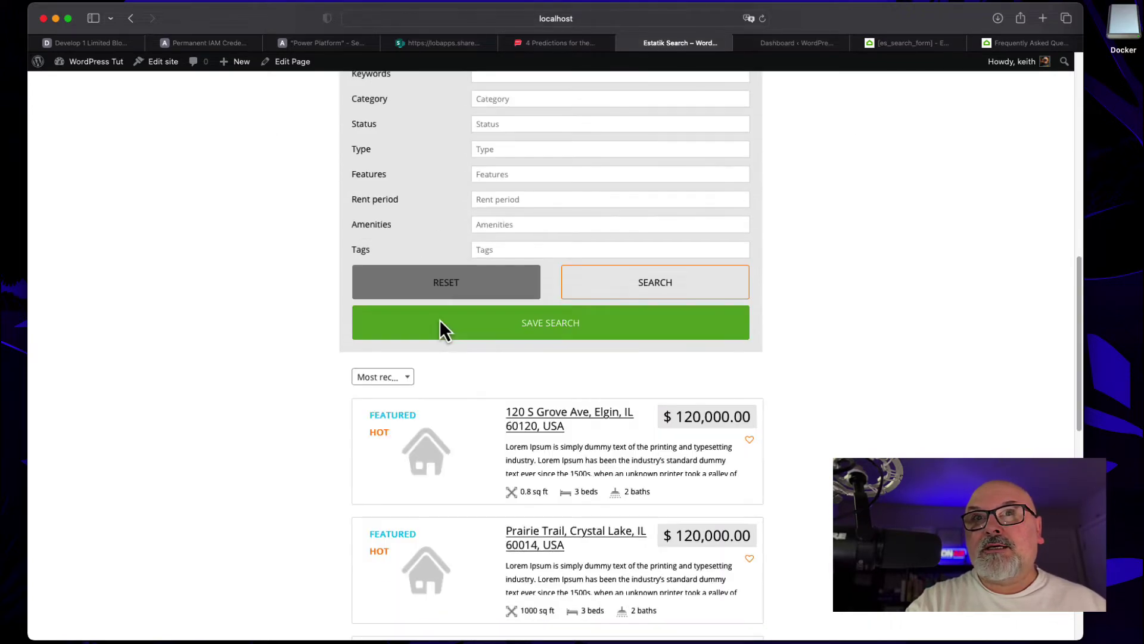
pyautogui.scroll(10, 756, 310)
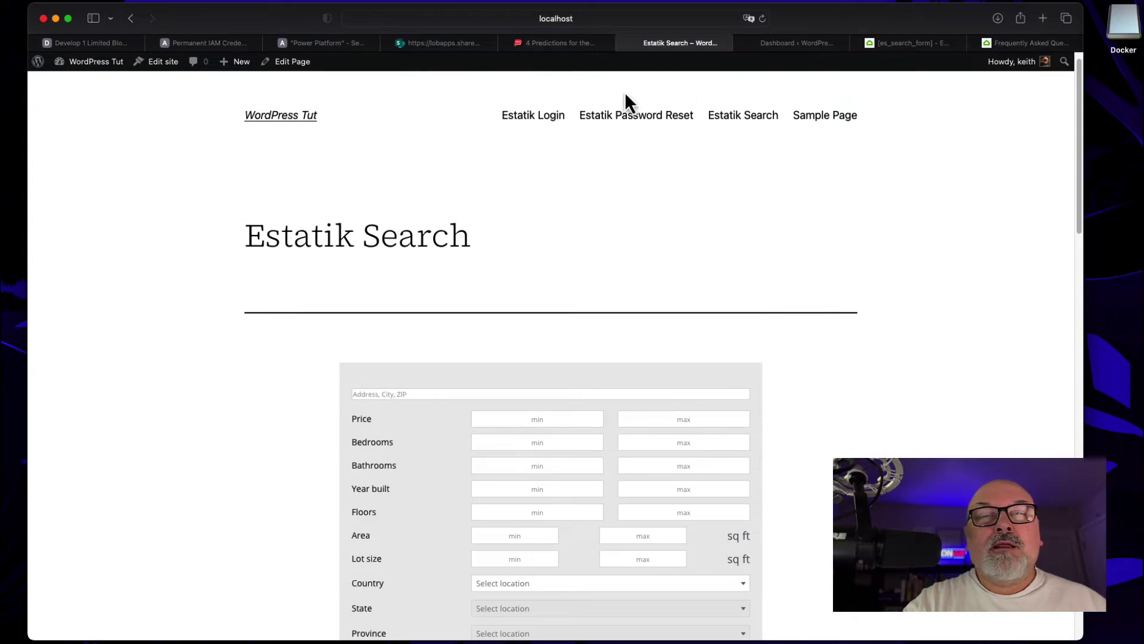
# Back in the editor, change the first shortcode to [es_search_form search_type=advanced]
pyautogui.click(287, 62)
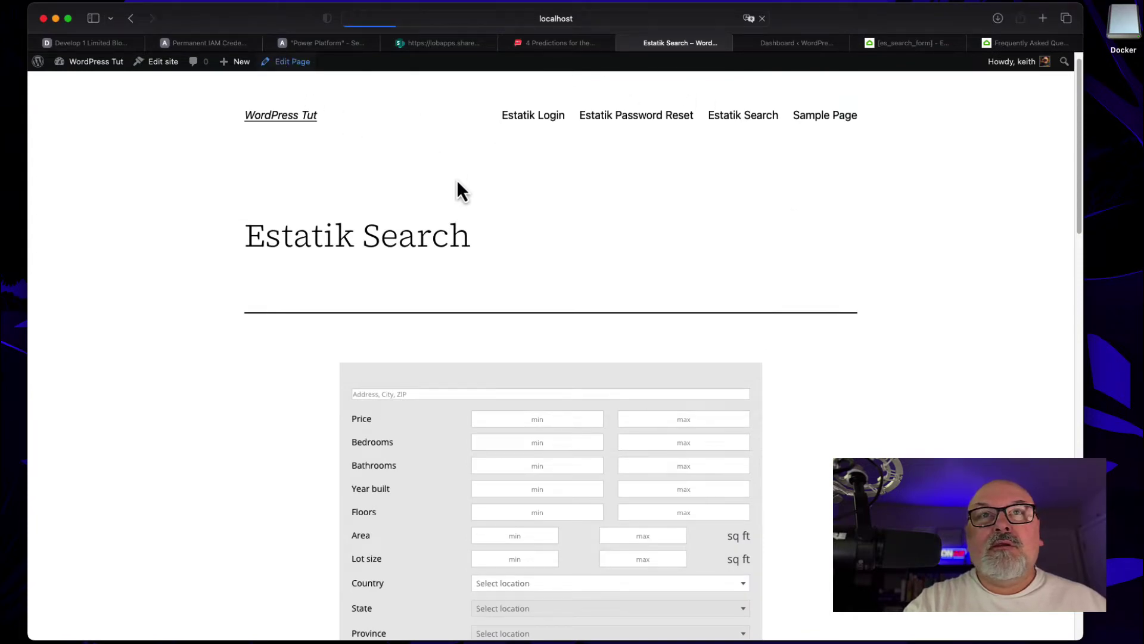
pyautogui.click(364, 220)
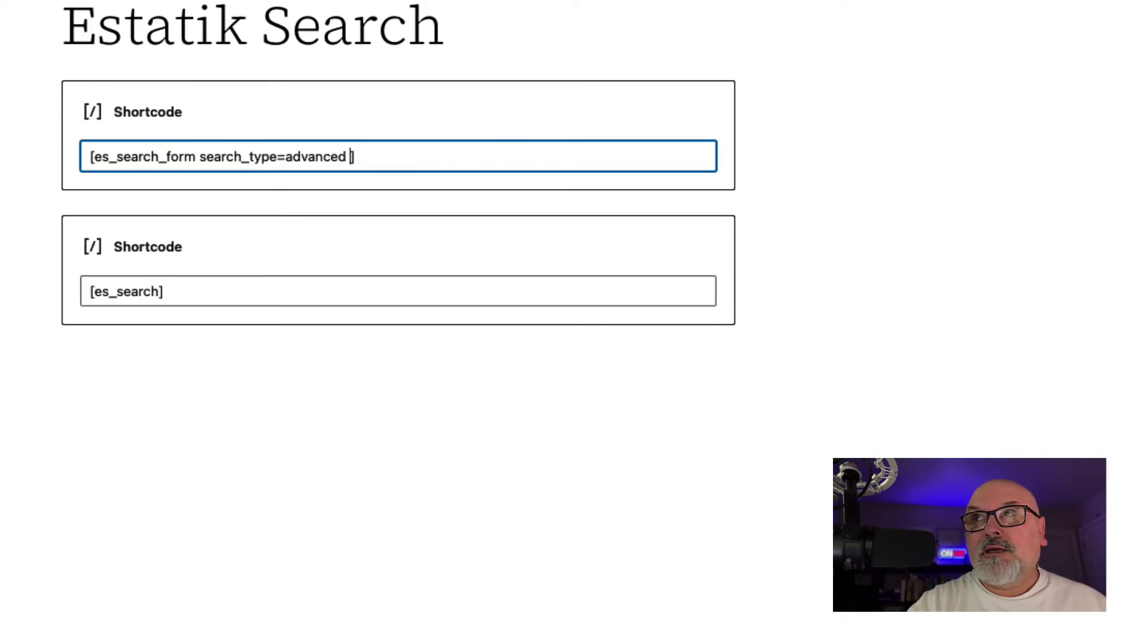
pyautogui.press('BackSpace')
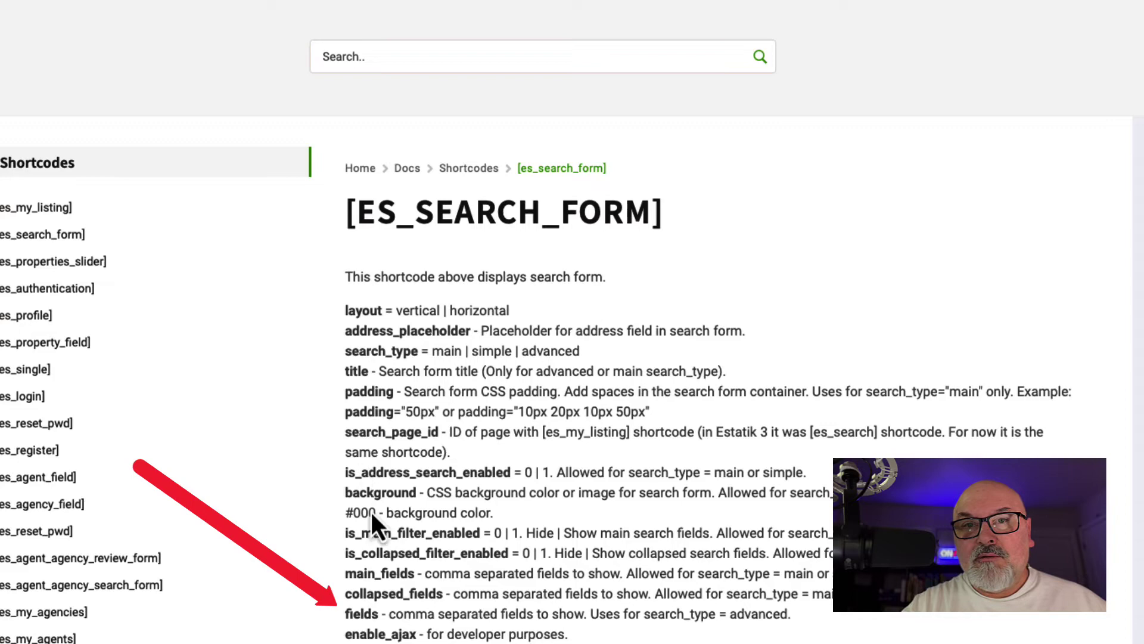
# Select the 'fields' parameter name in the [es_search_form] documentation
pyautogui.doubleClick(357, 614)
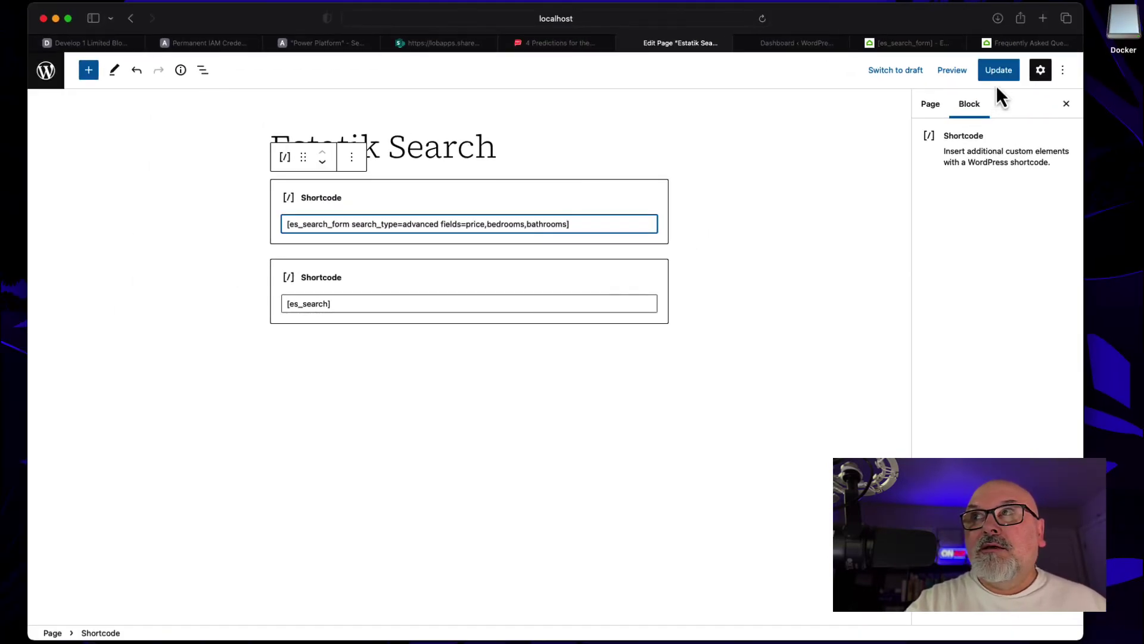
# Update the Estatik Search page and preview it in a new tab
pyautogui.click(1001, 77)
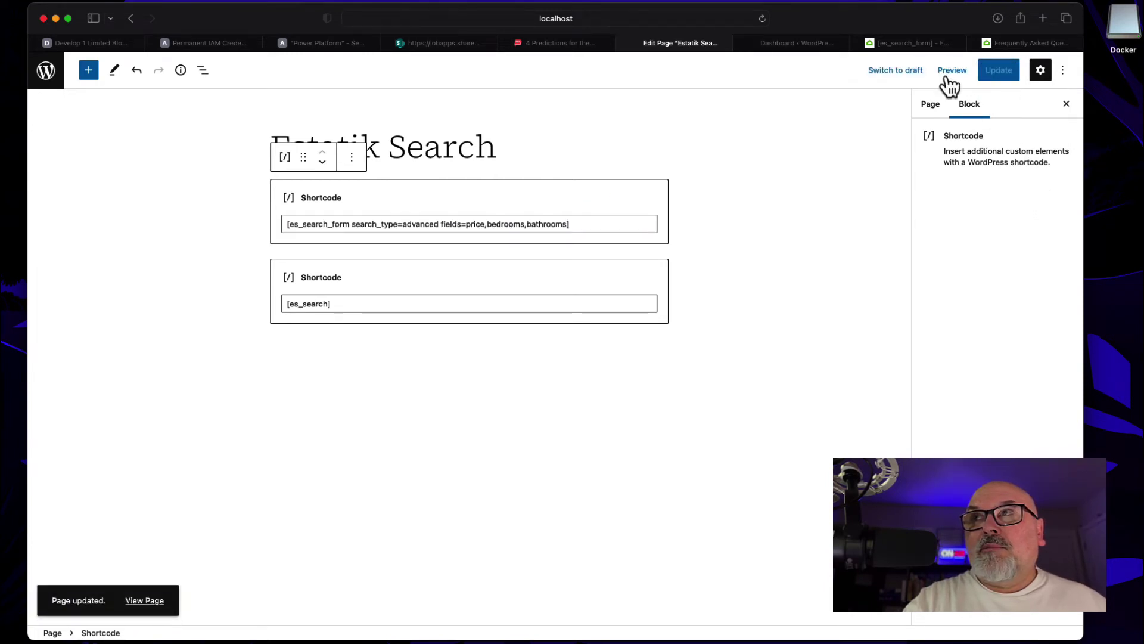
pyautogui.click(952, 72)
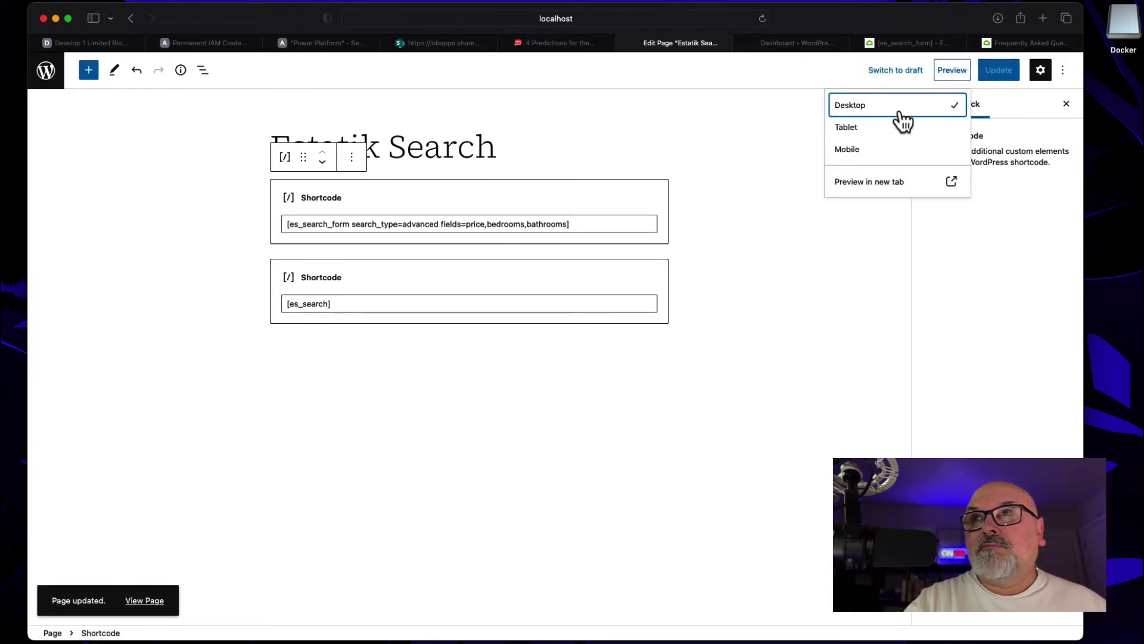
pyautogui.click(864, 178)
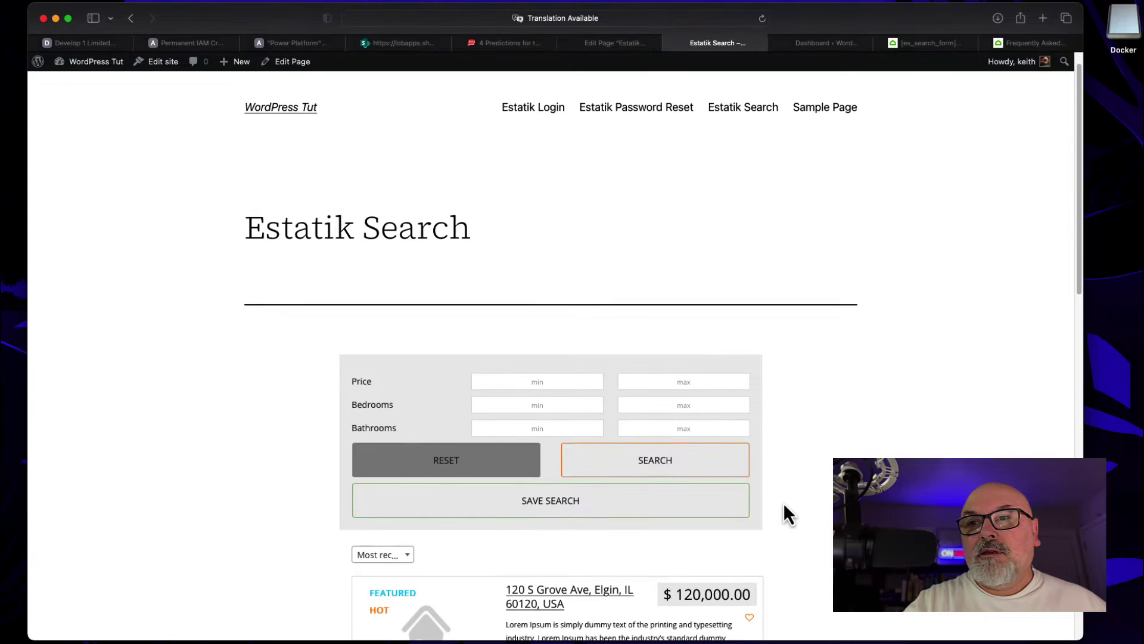
# In the preview, set the minimum Price to 100000 and run the search
pyautogui.scroll(-10, 791, 439)
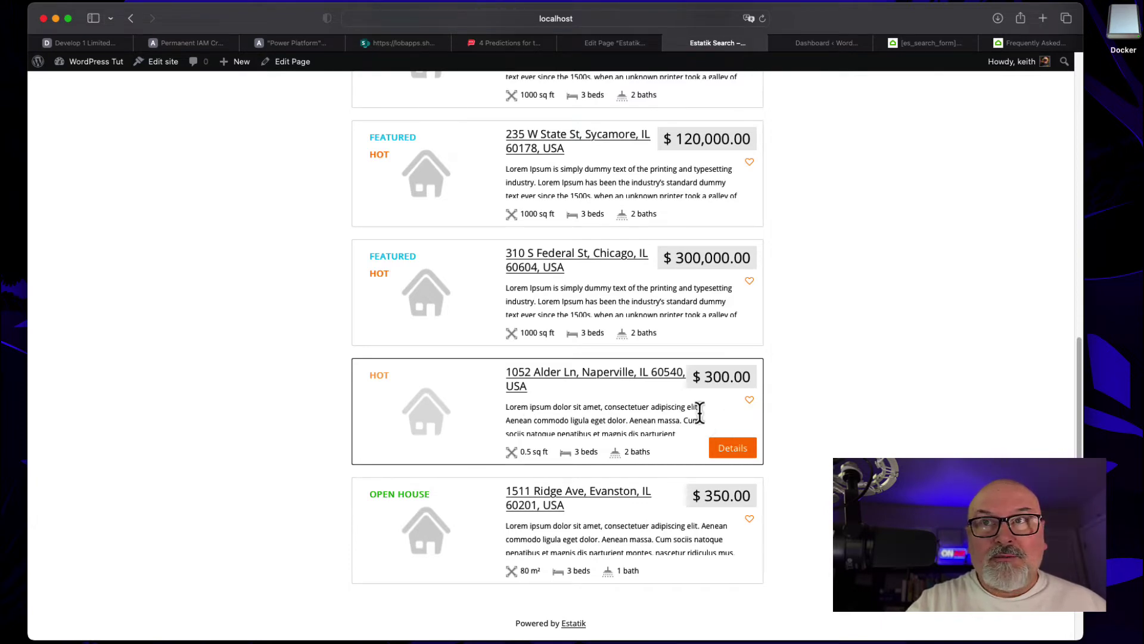
pyautogui.scroll(10, 705, 413)
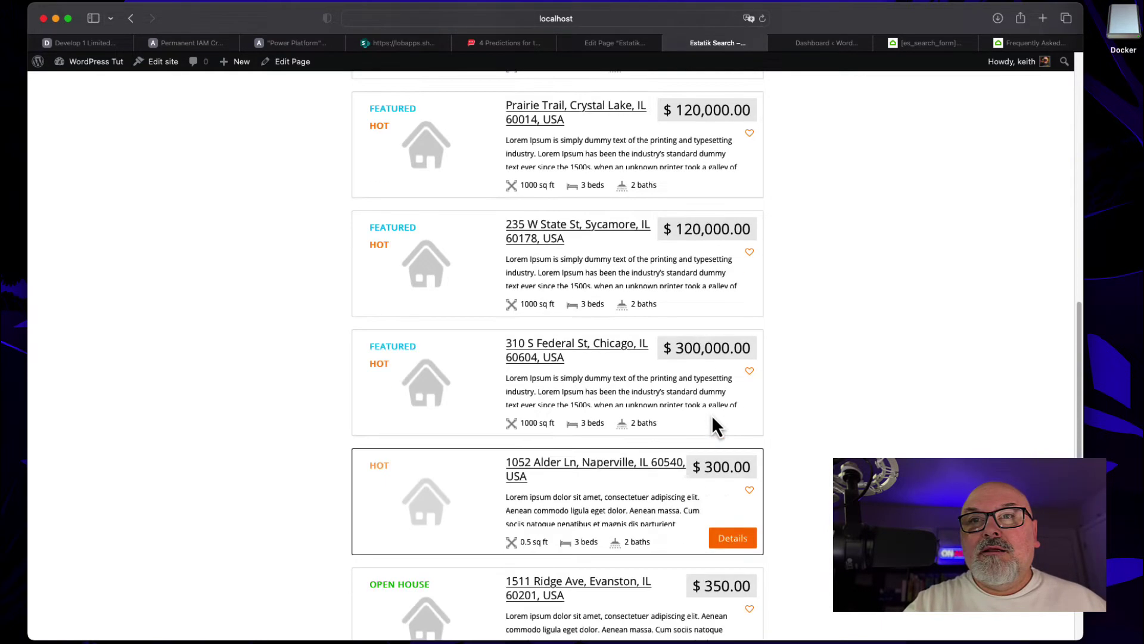
pyautogui.scroll(-2, 578, 388)
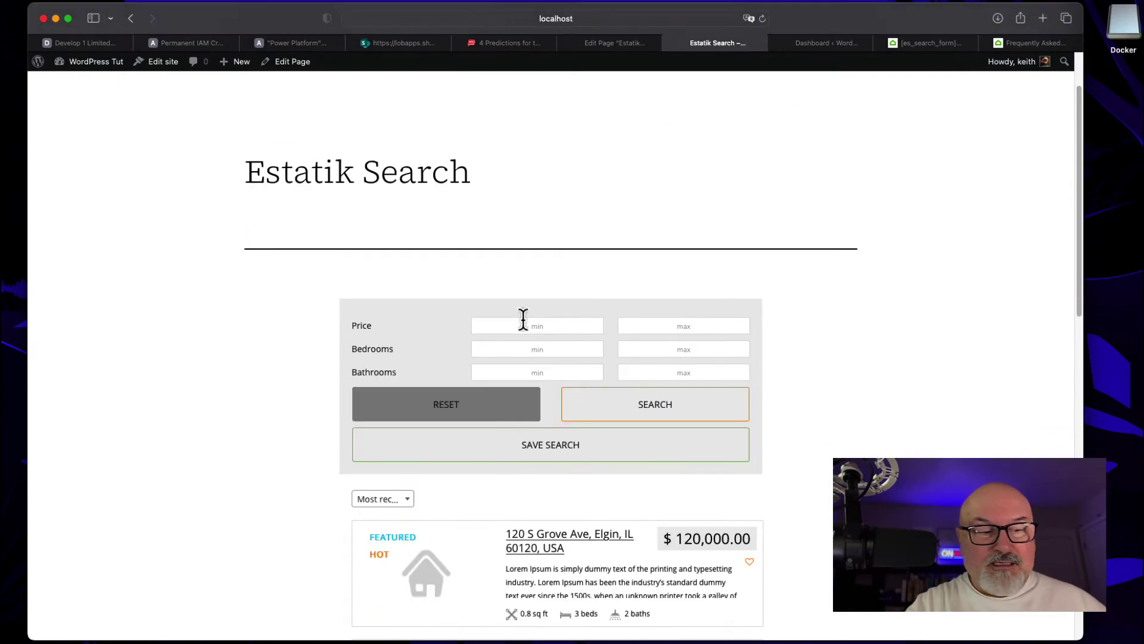
pyautogui.click(522, 326)
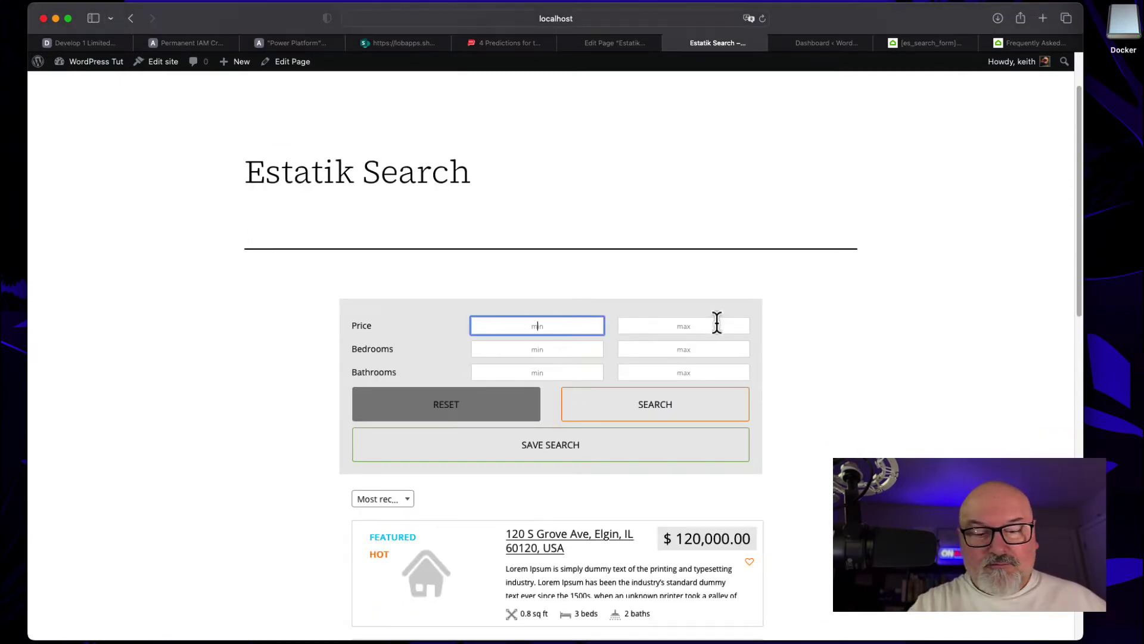
pyautogui.write('100')
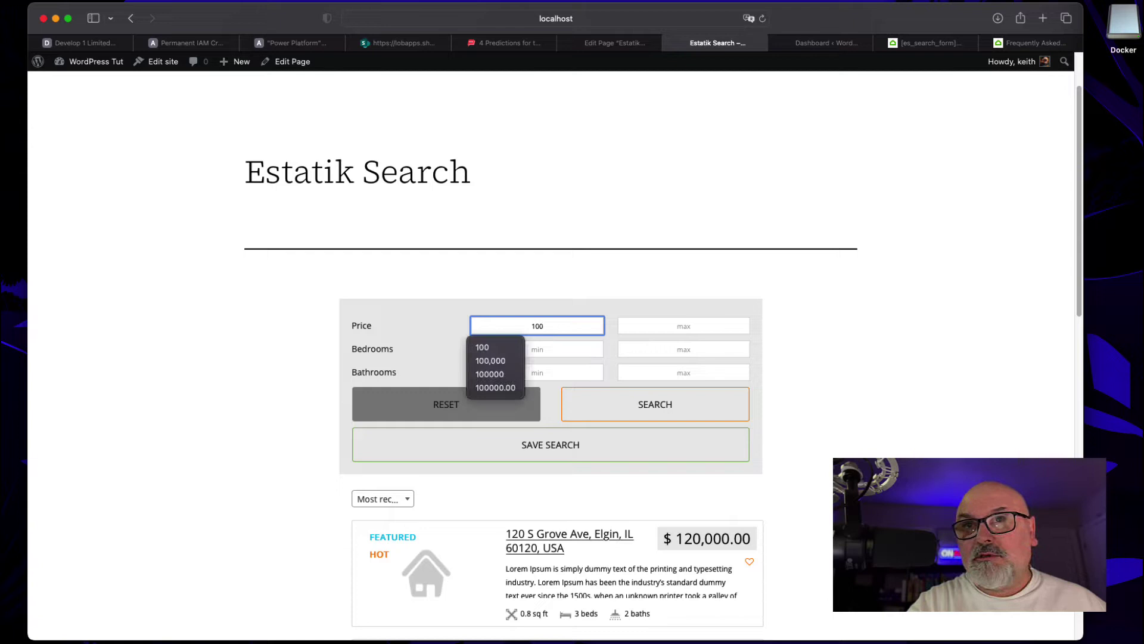
pyautogui.write('00')
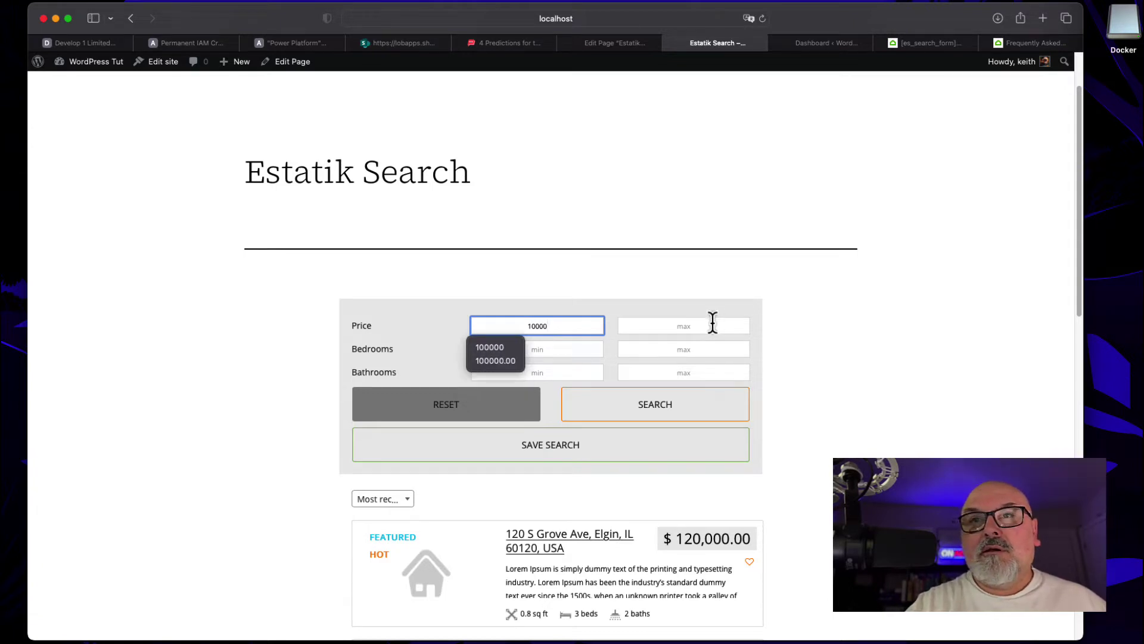
pyautogui.write('0')
pyautogui.click(621, 364)
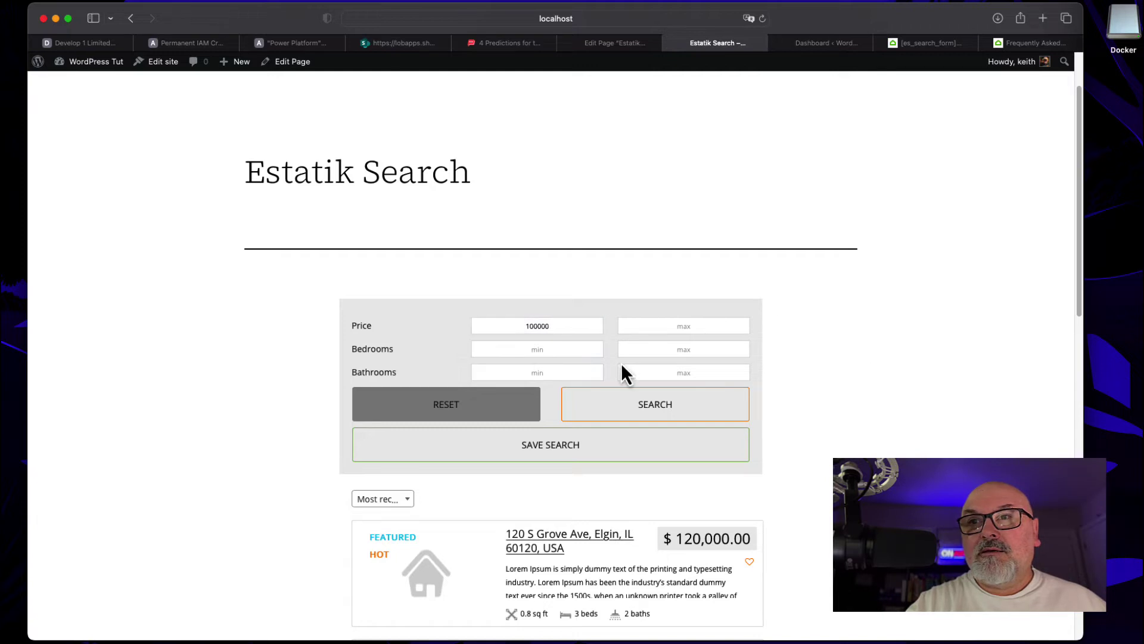
pyautogui.click(691, 408)
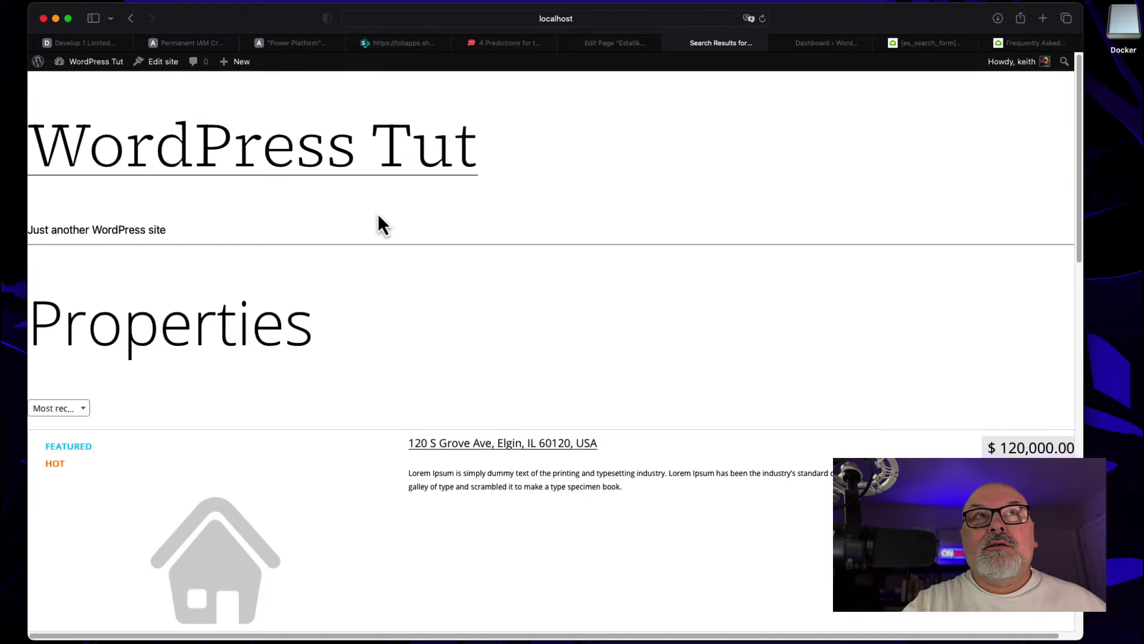
# In Estatik Settings, set the Search page to Estatik Search and save the settings
pyautogui.click(617, 44)
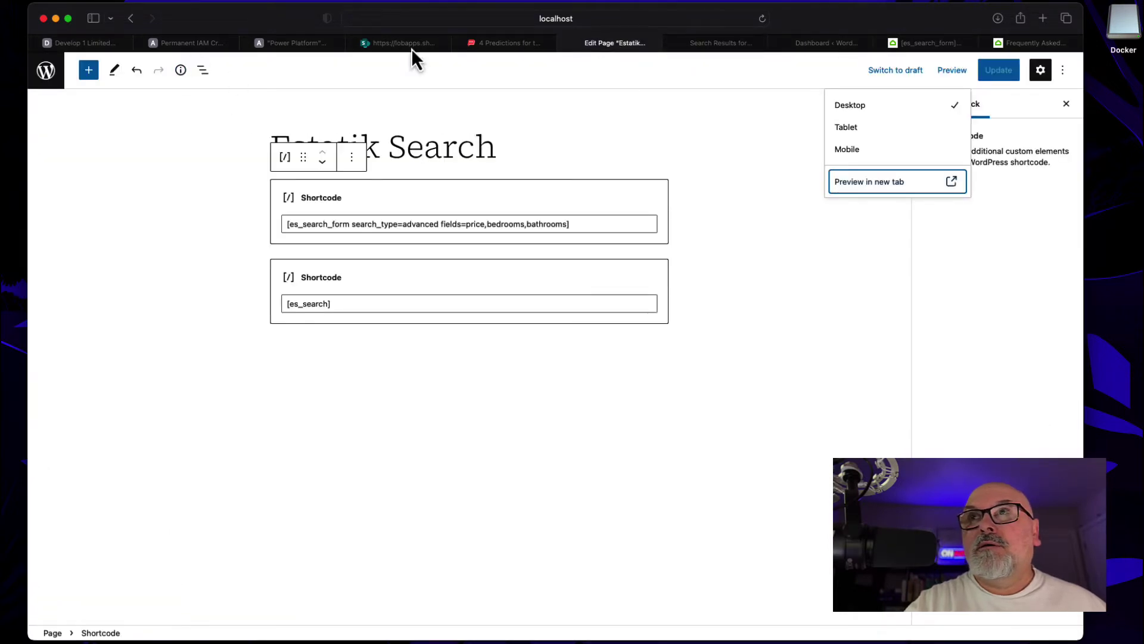
pyautogui.click(731, 48)
pyautogui.click(822, 43)
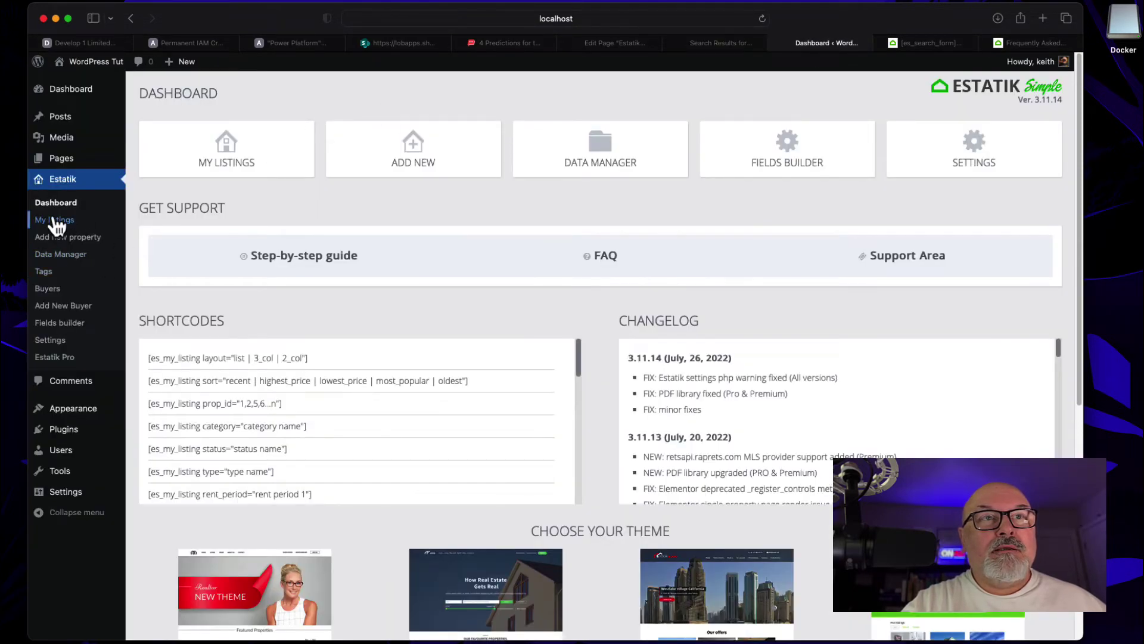
pyautogui.click(59, 342)
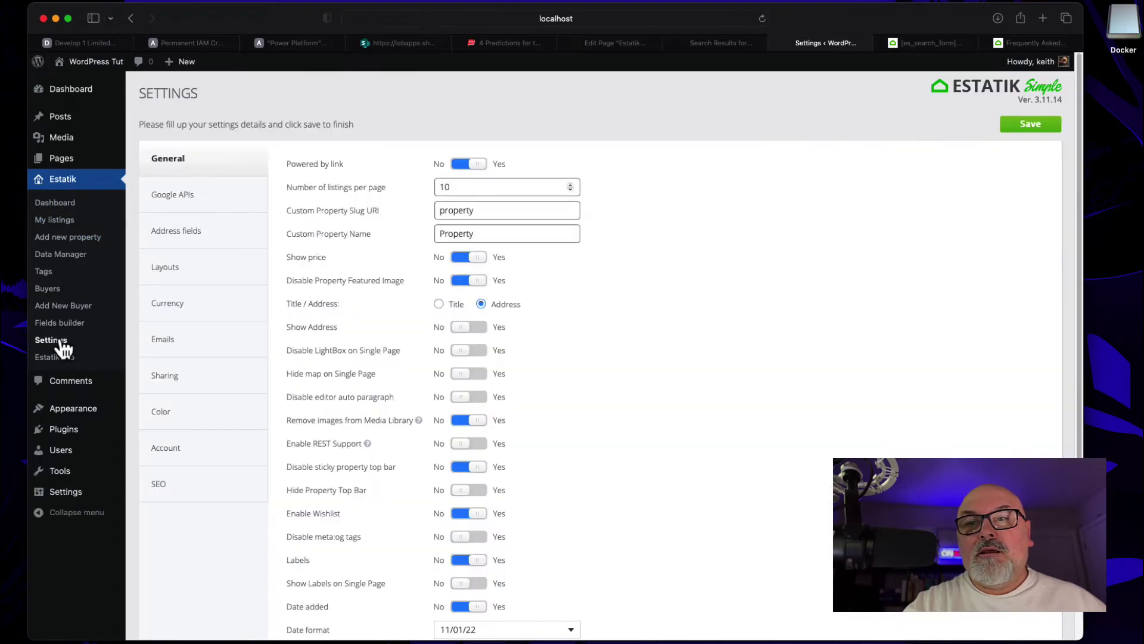
pyautogui.scroll(-3, 590, 339)
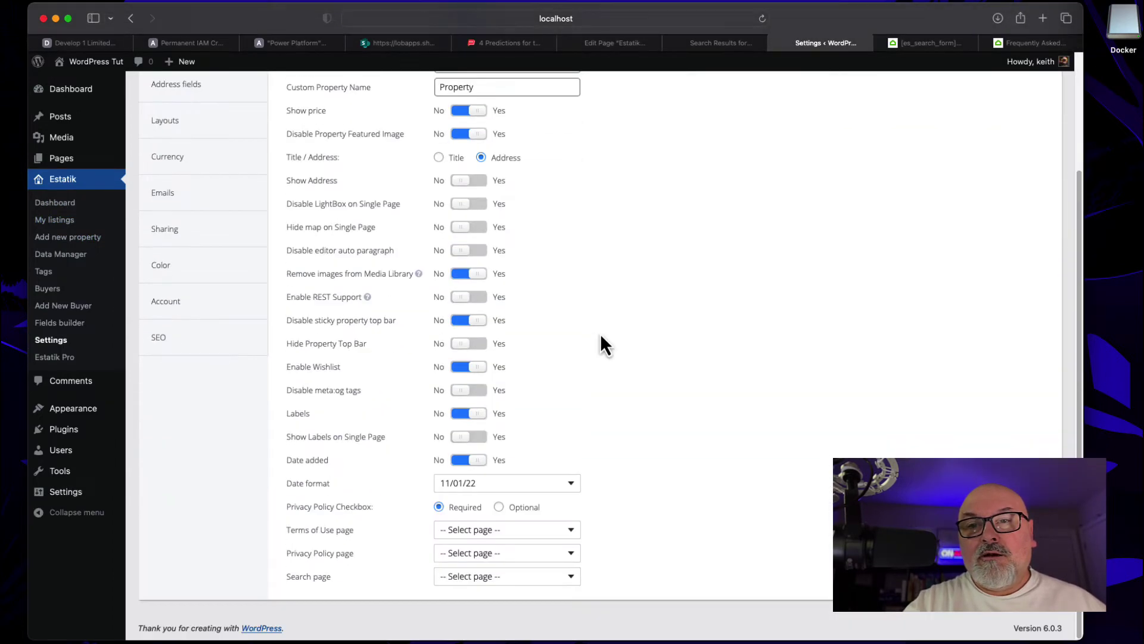
pyautogui.click(572, 578)
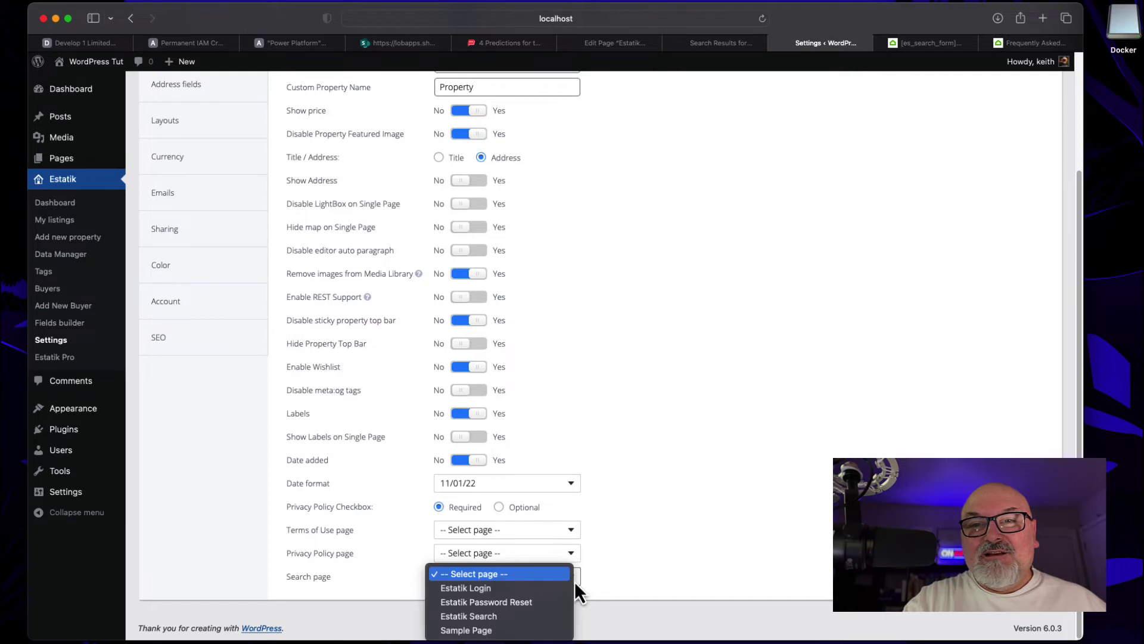
pyautogui.click(492, 618)
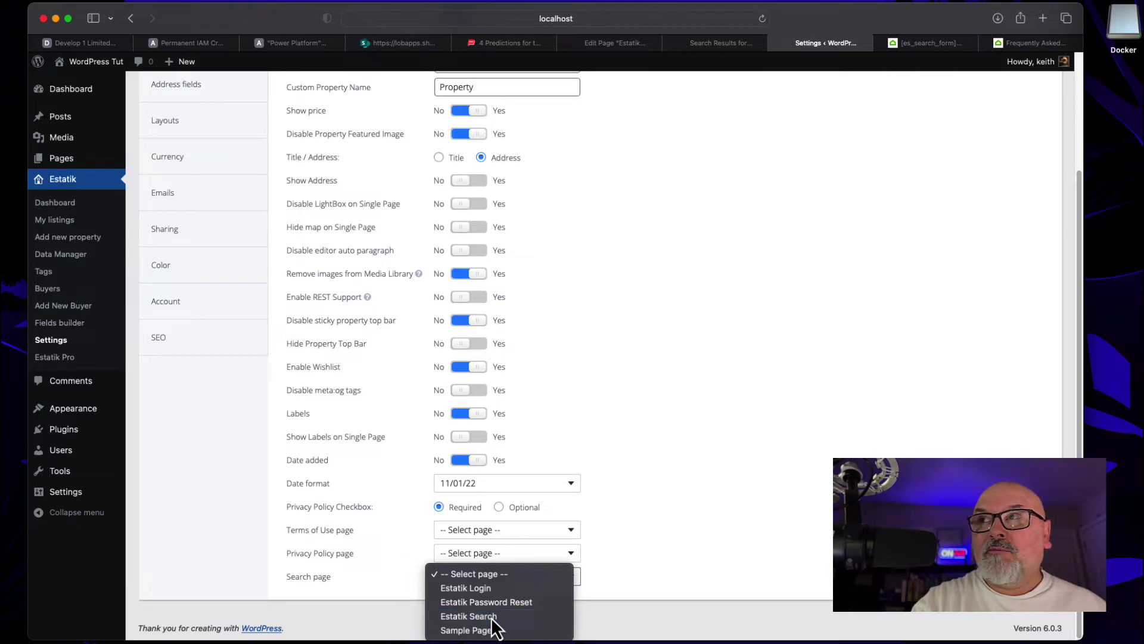
pyautogui.scroll(5, 854, 389)
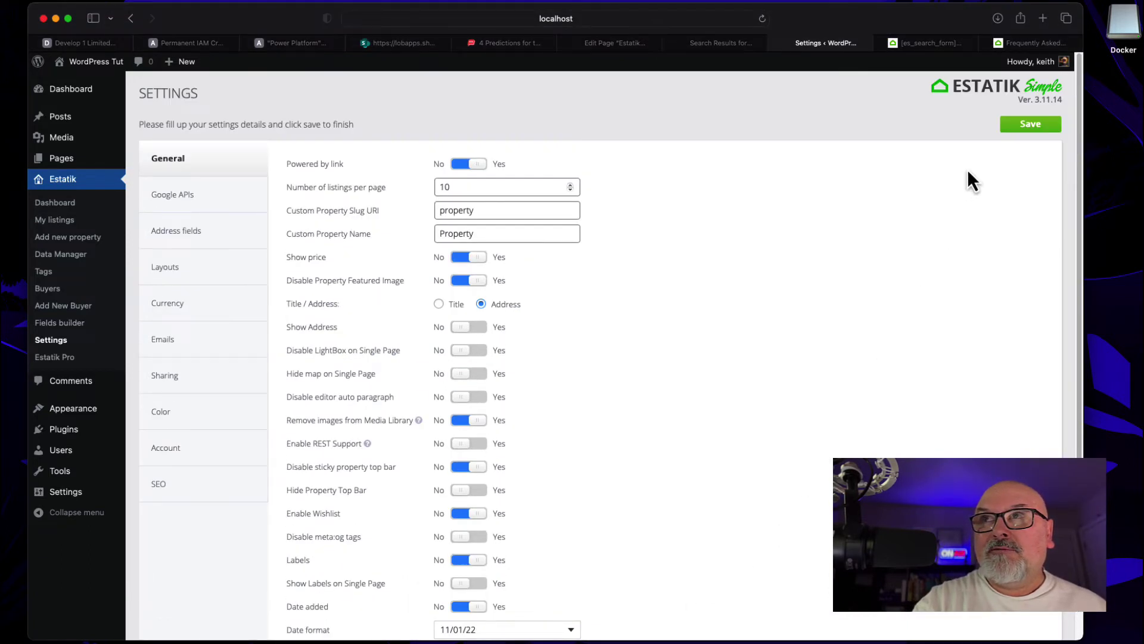
pyautogui.click(1029, 129)
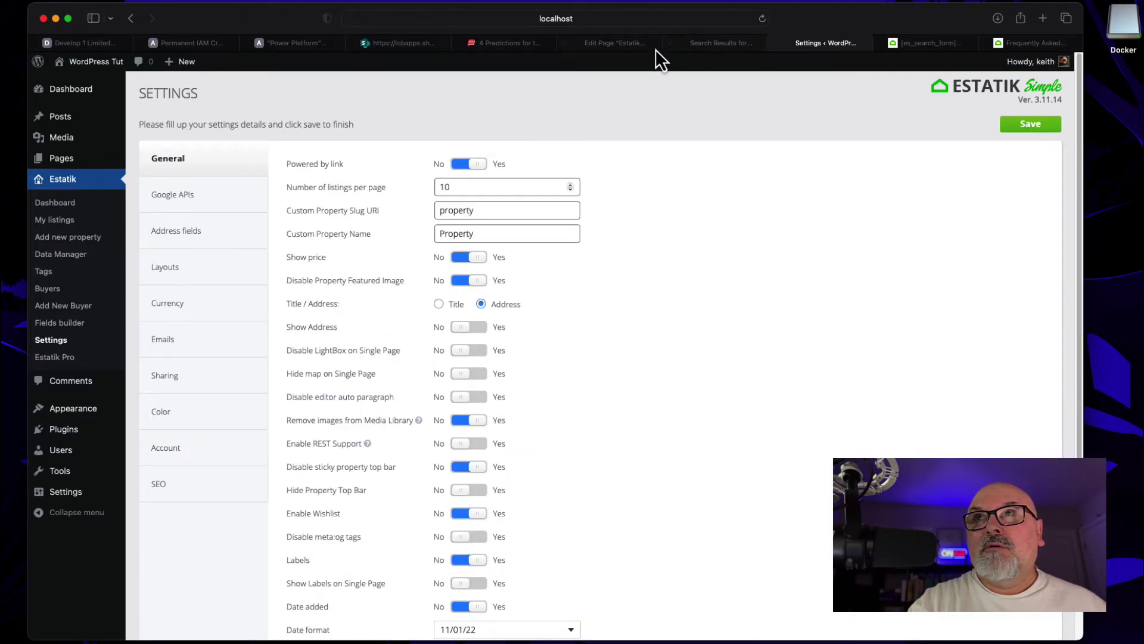
pyautogui.click(721, 45)
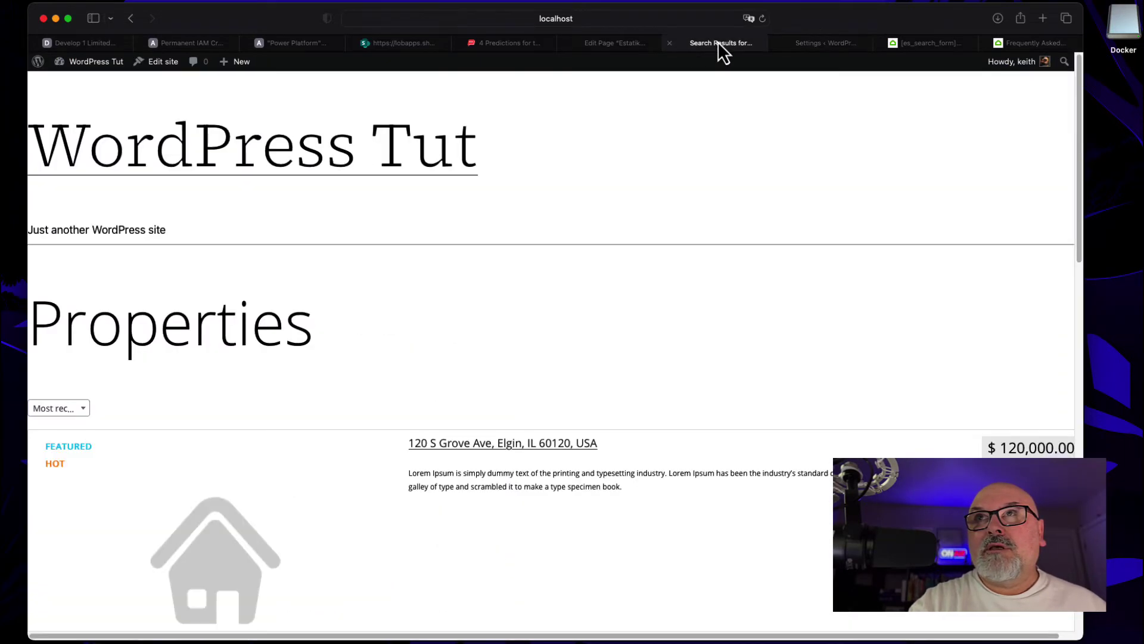
# Reopen the page preview and search again with a 100000 minimum price
pyautogui.click(668, 43)
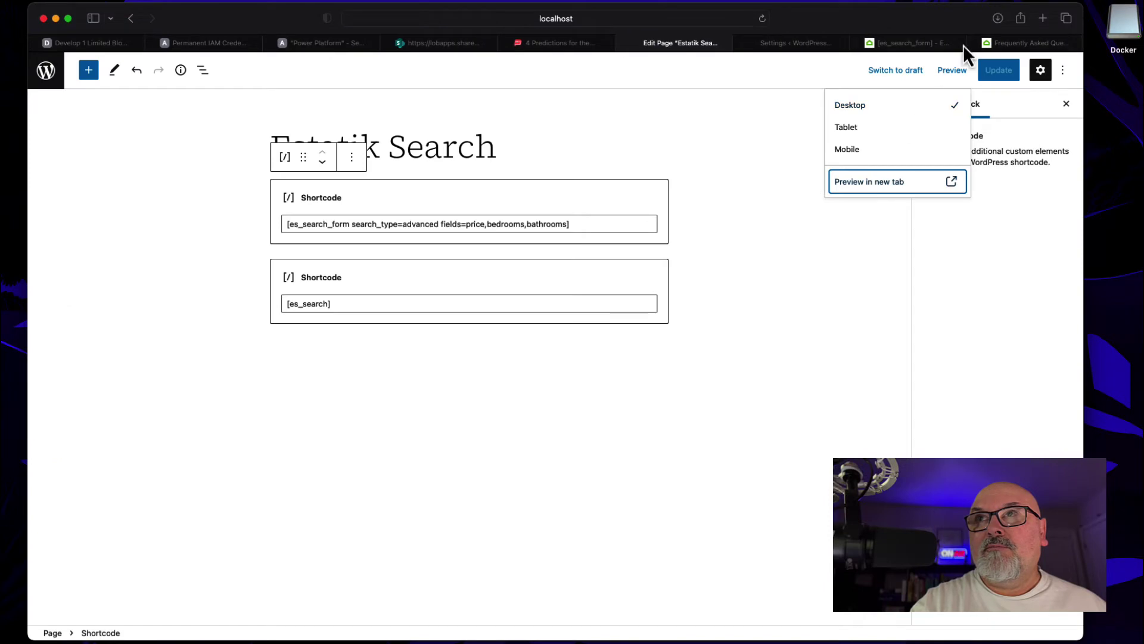
pyautogui.click(874, 182)
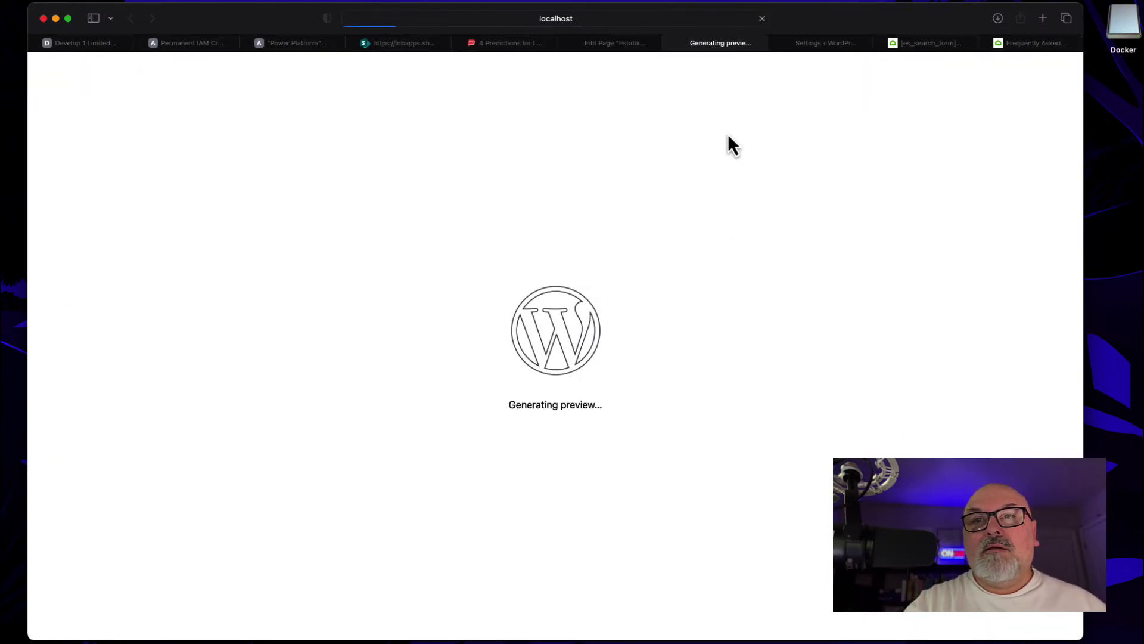
pyautogui.click(545, 408)
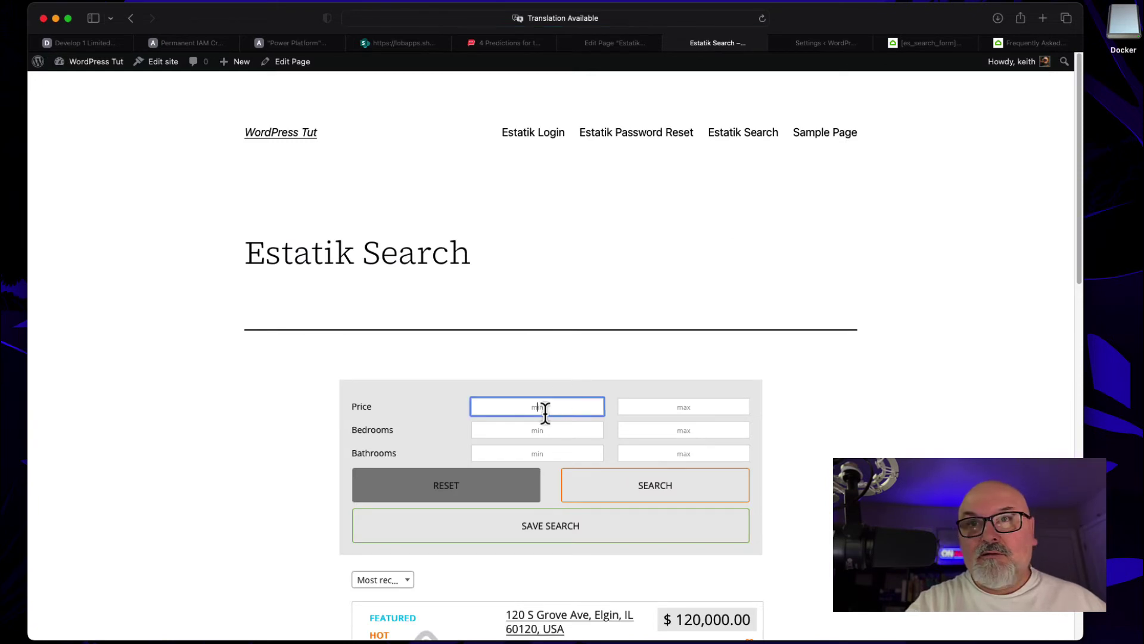
pyautogui.write('10000')
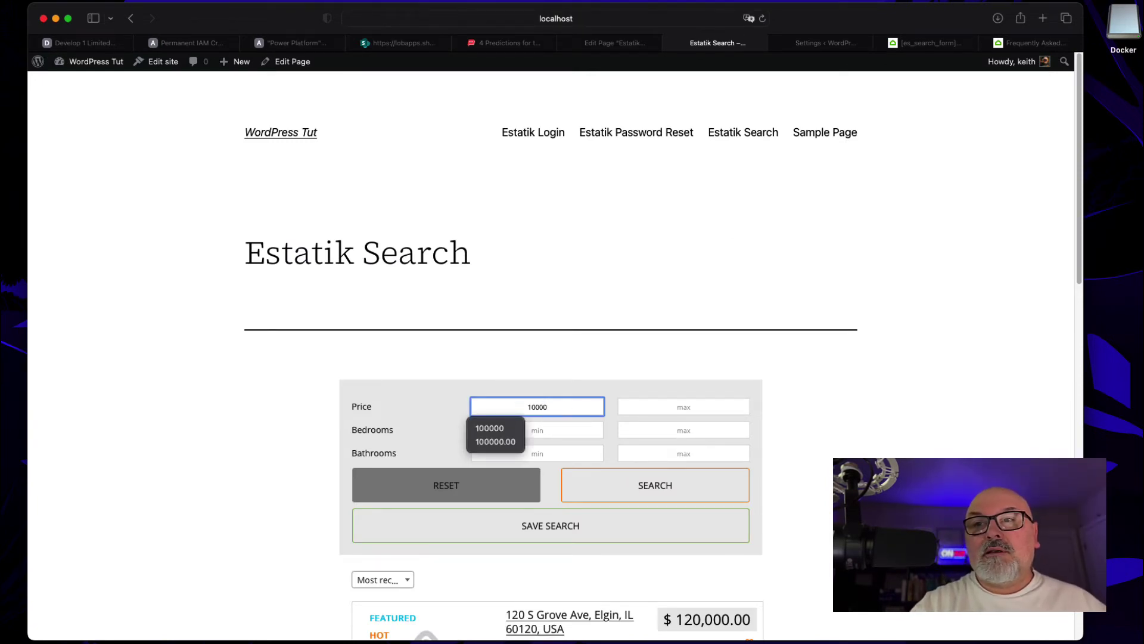
pyautogui.write('0')
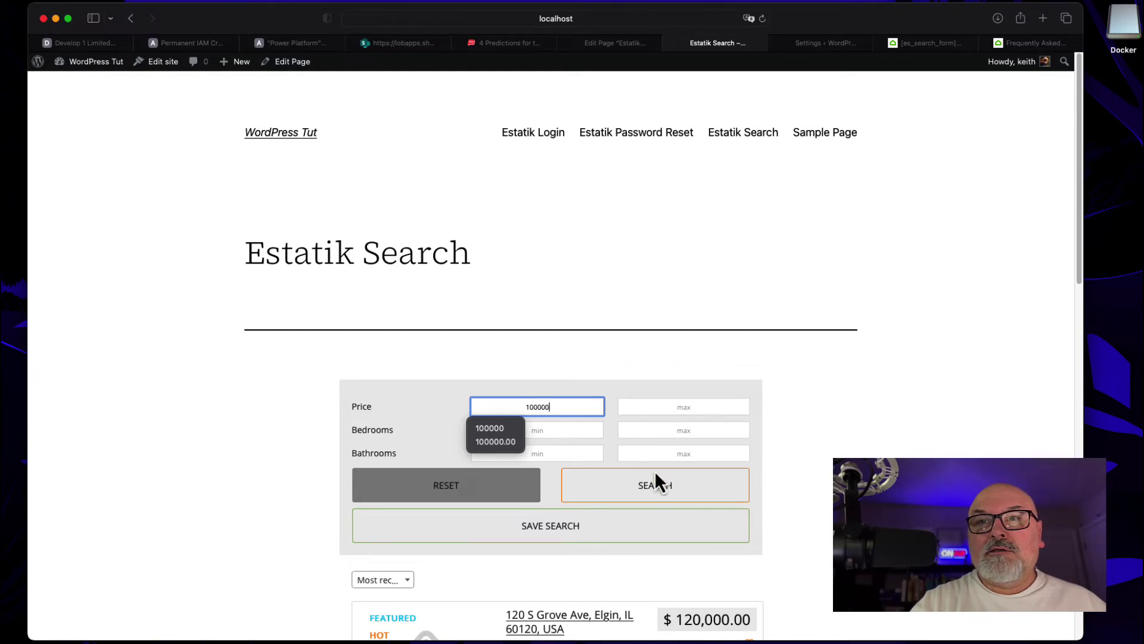
pyautogui.click(664, 491)
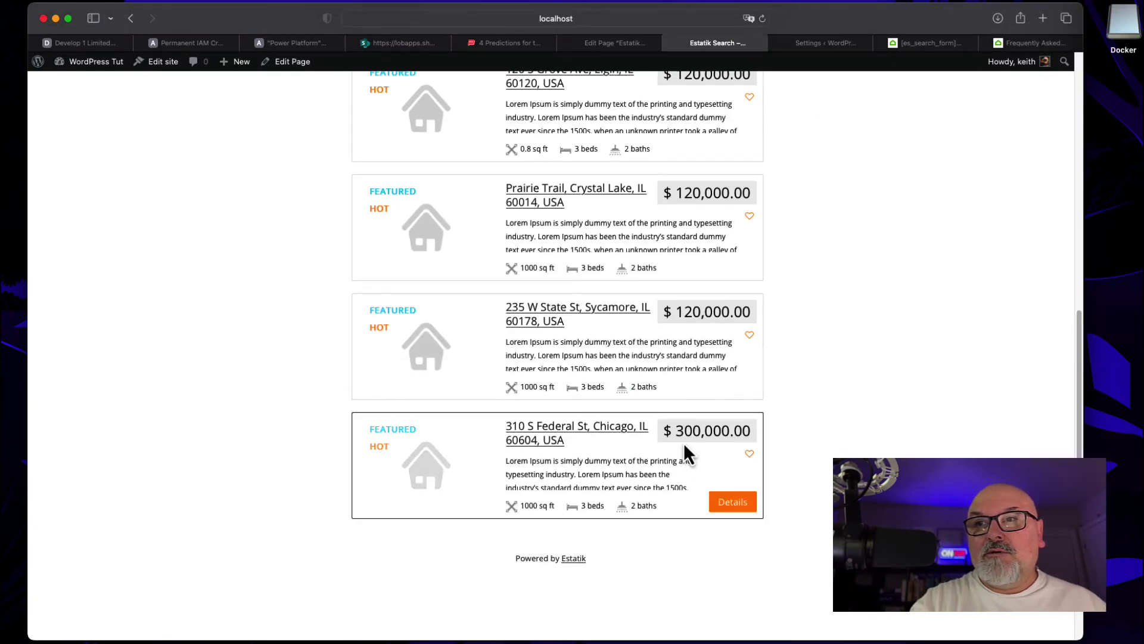
# Clear the search filters, rerun the search unfiltered, and browse the results
pyautogui.scroll(4, 711, 444)
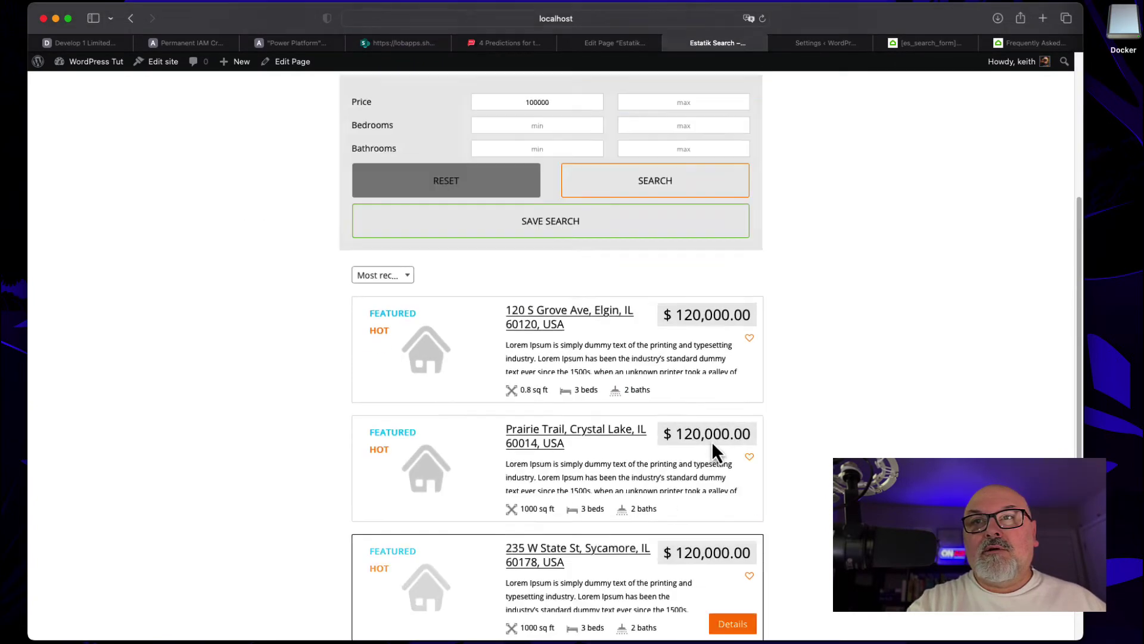
pyautogui.scroll(3, 711, 440)
pyautogui.click(469, 332)
pyautogui.click(653, 335)
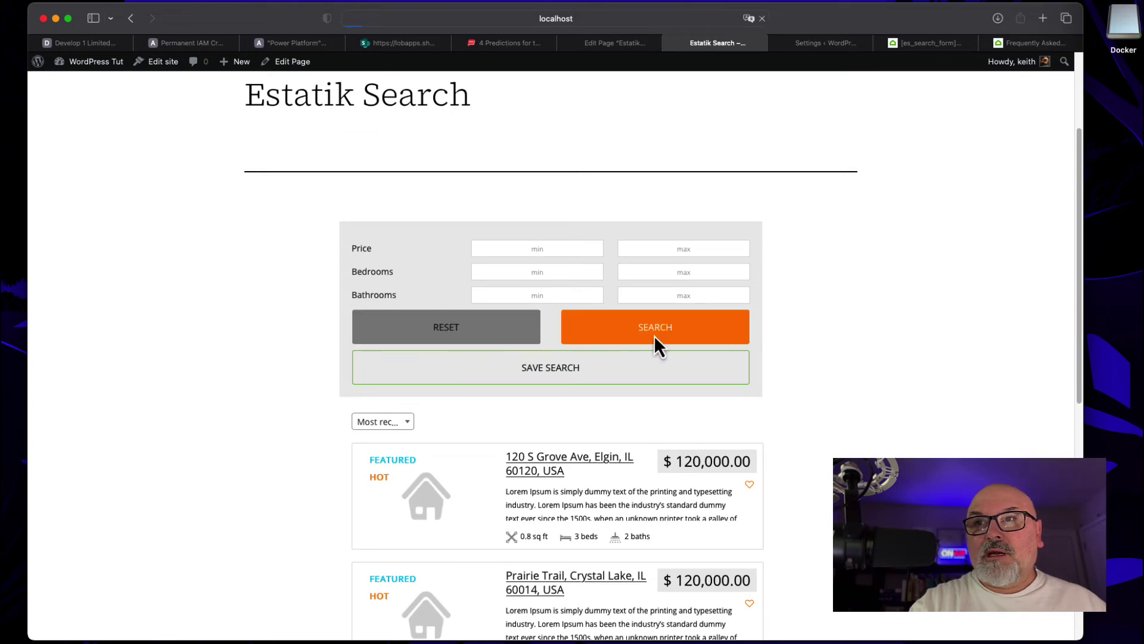
pyautogui.scroll(-8, 858, 325)
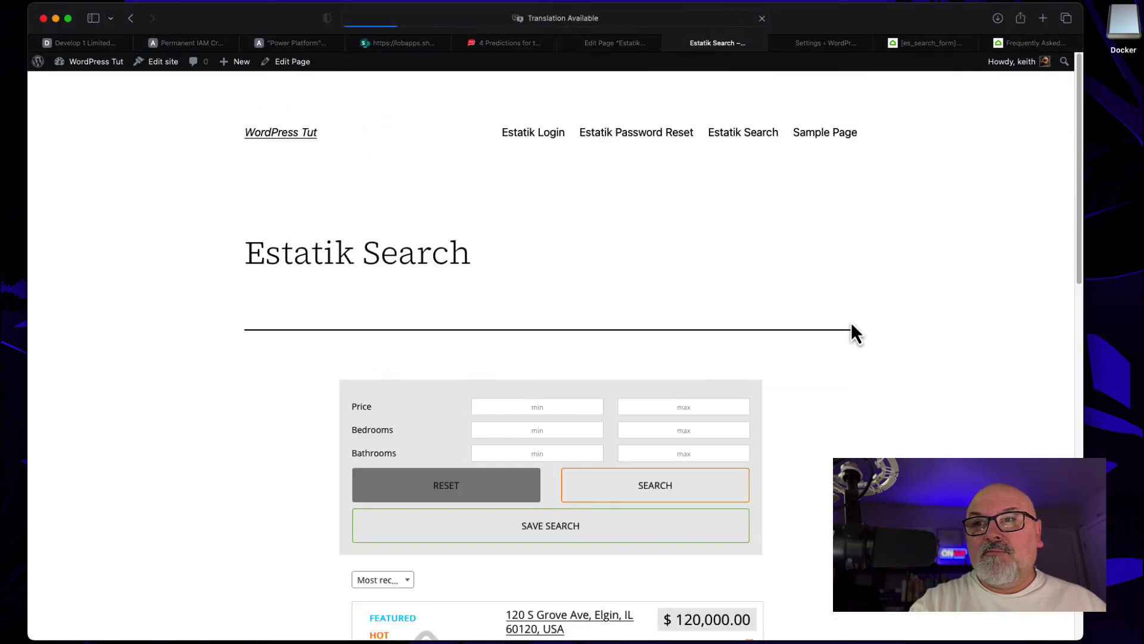
pyautogui.scroll(-12, 847, 324)
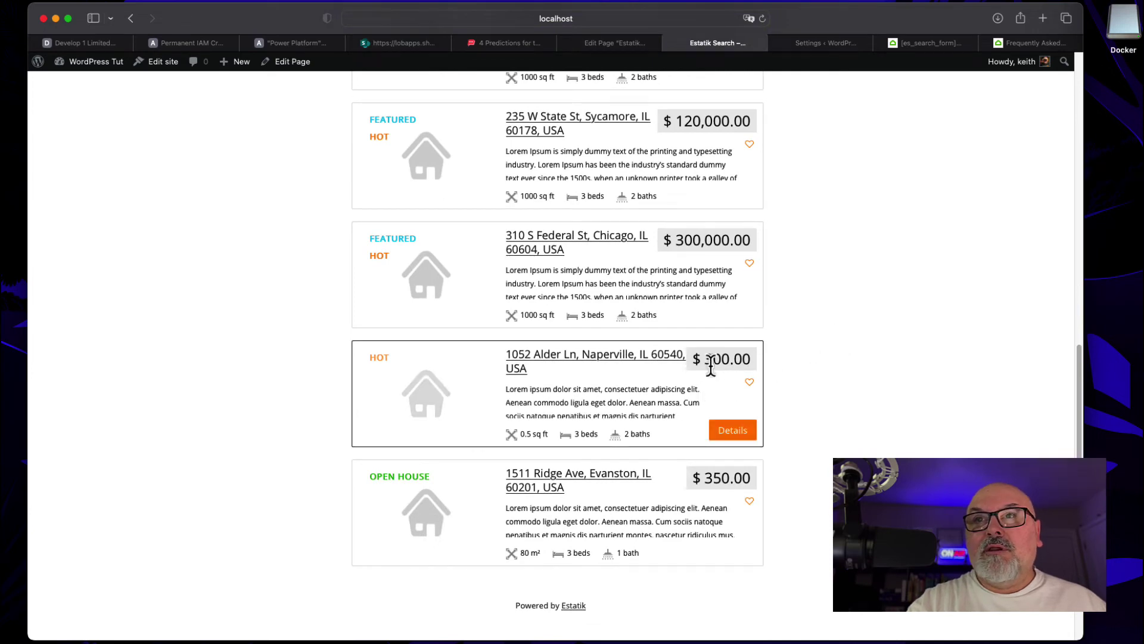
pyautogui.moveTo(751, 481)
pyautogui.scroll(12, 770, 496)
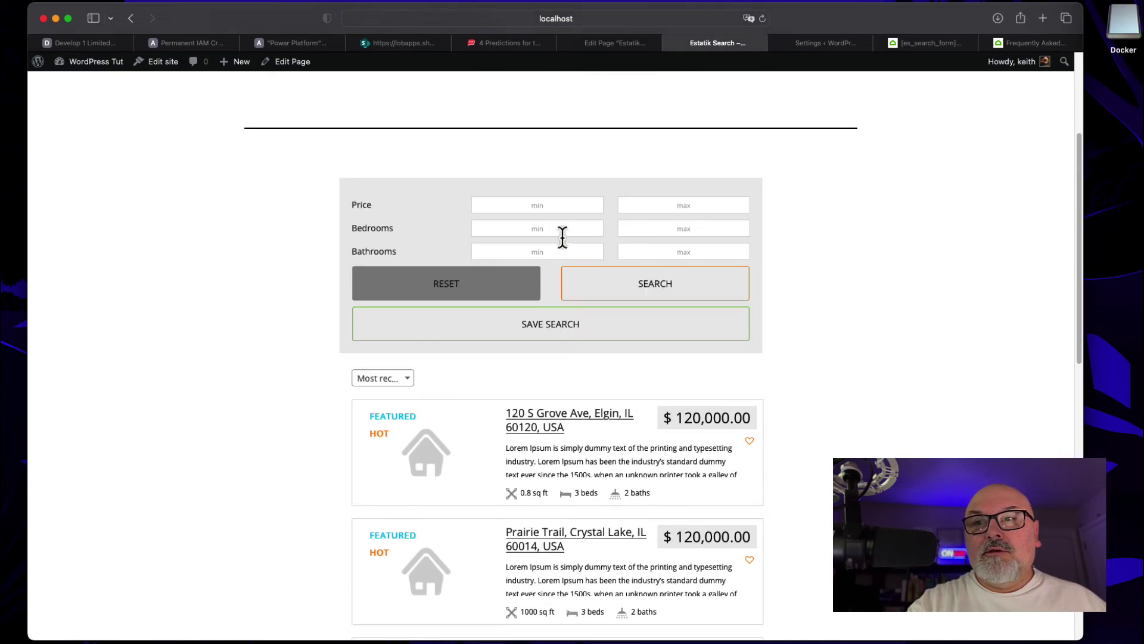
# Enter 300000 as the minimum Price and run the search
pyautogui.click(548, 213)
pyautogui.scroll(-6, 723, 262)
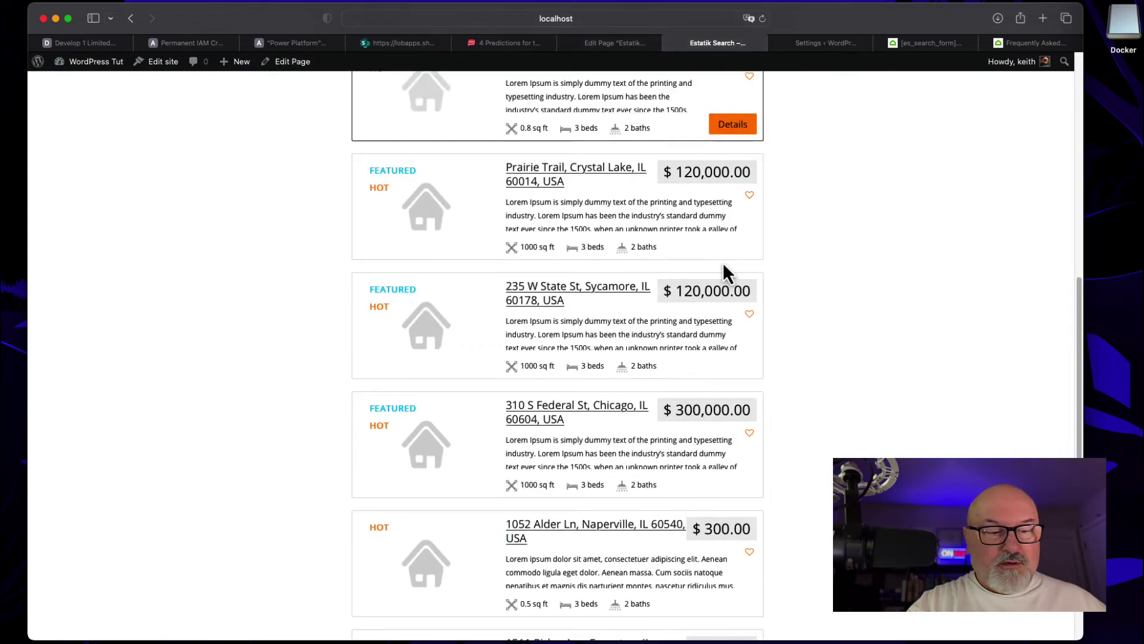
pyautogui.scroll(10, 736, 266)
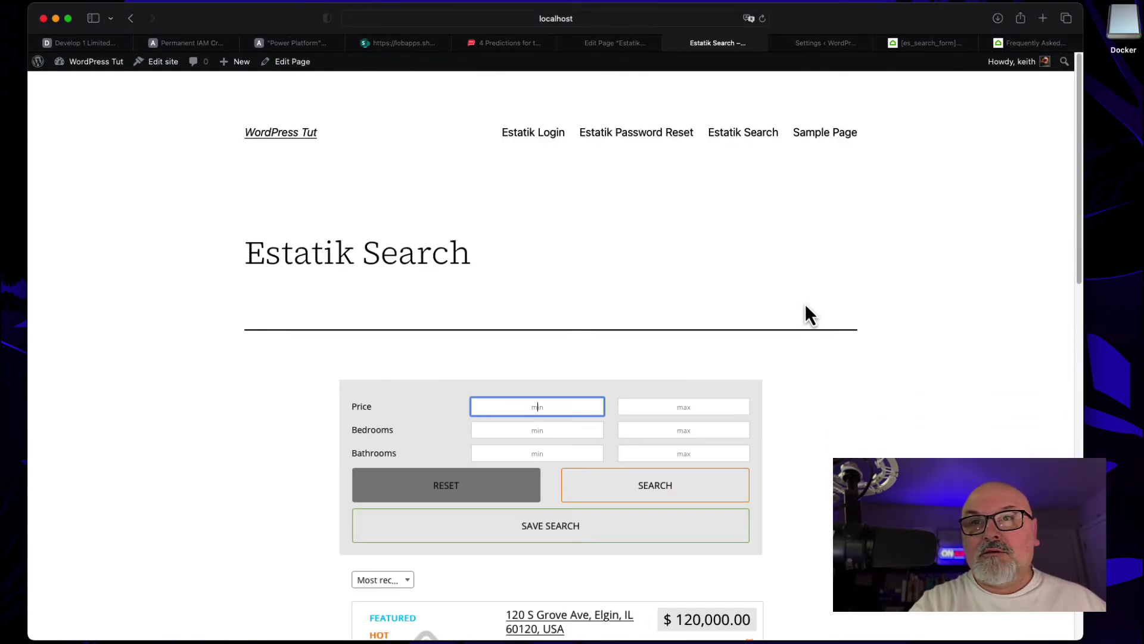
pyautogui.write('30000')
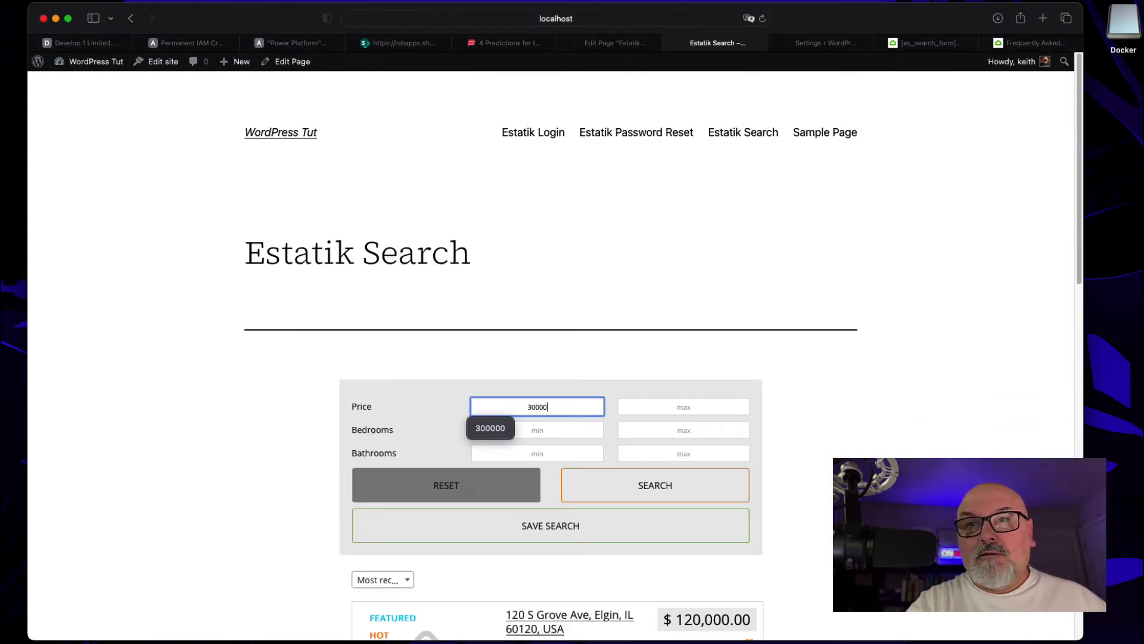
pyautogui.write('0')
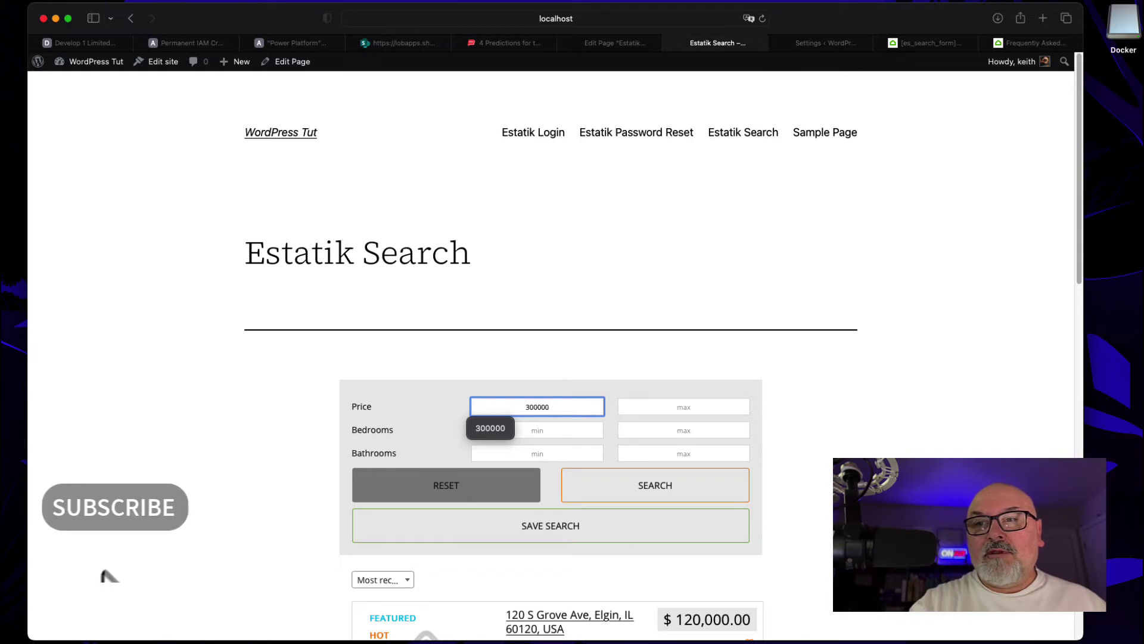
pyautogui.click(679, 492)
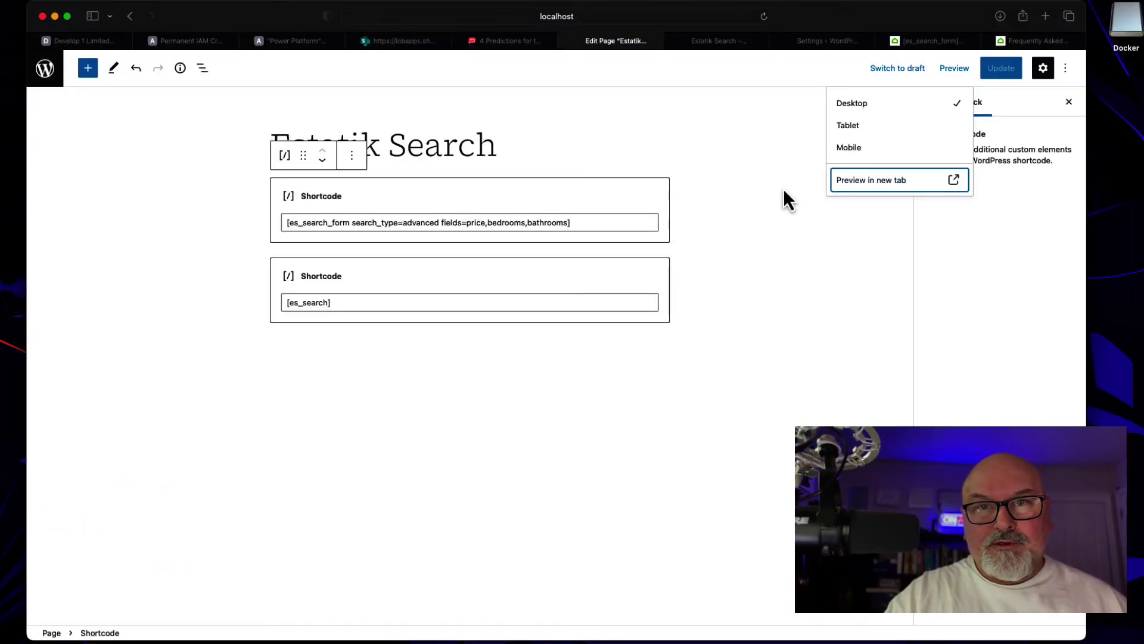
# Go back to the pages list and open Estatik Search in the editor
pyautogui.click(50, 74)
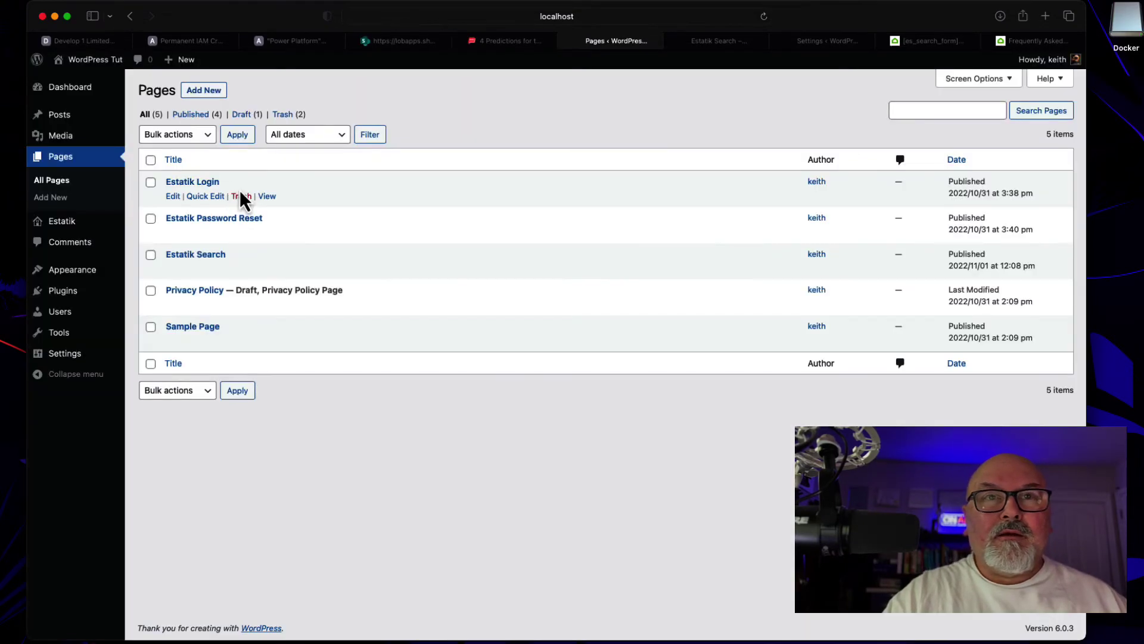
pyautogui.moveTo(194, 300)
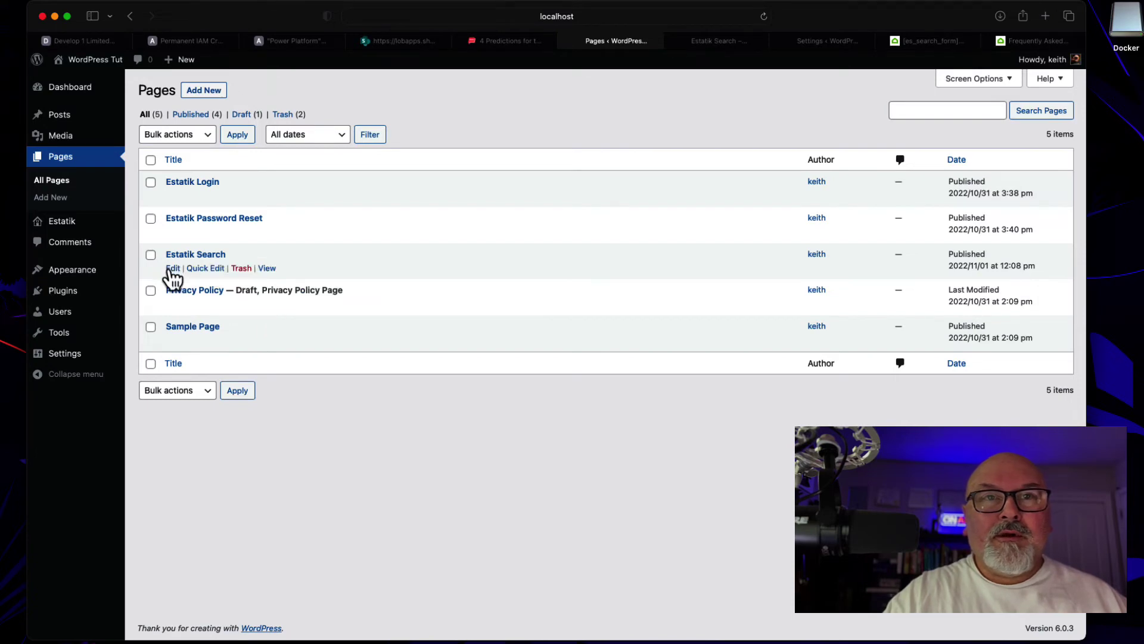
pyautogui.click(174, 268)
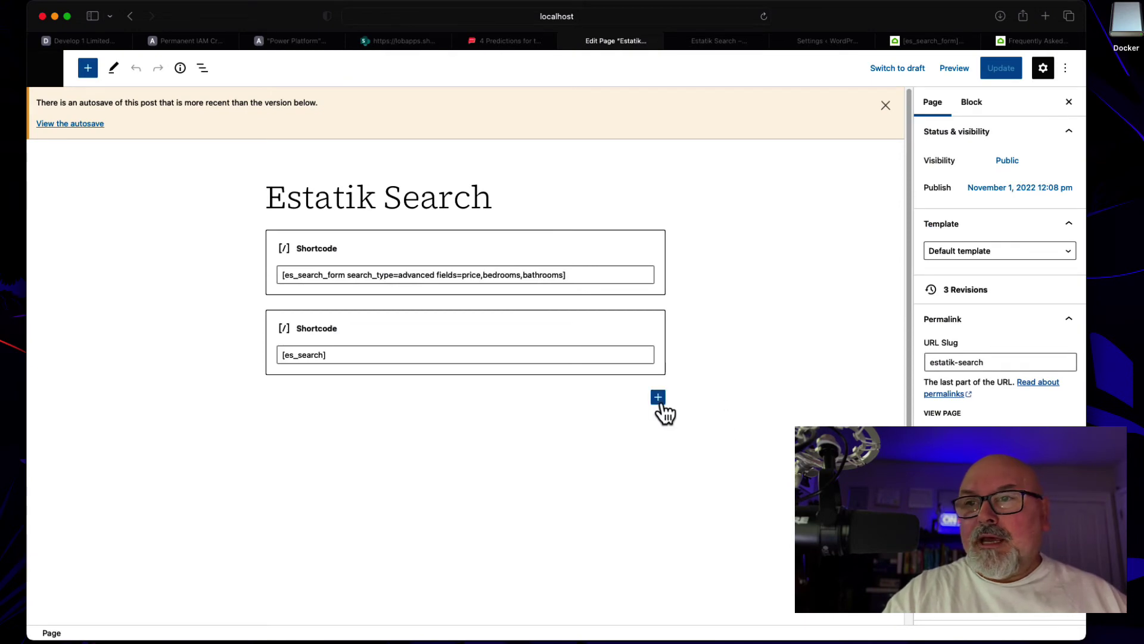
# Dismiss the autosave notice and add a Shortcode block containing [es_profile] below the search shortcodes
pyautogui.click(659, 398)
pyautogui.click(886, 106)
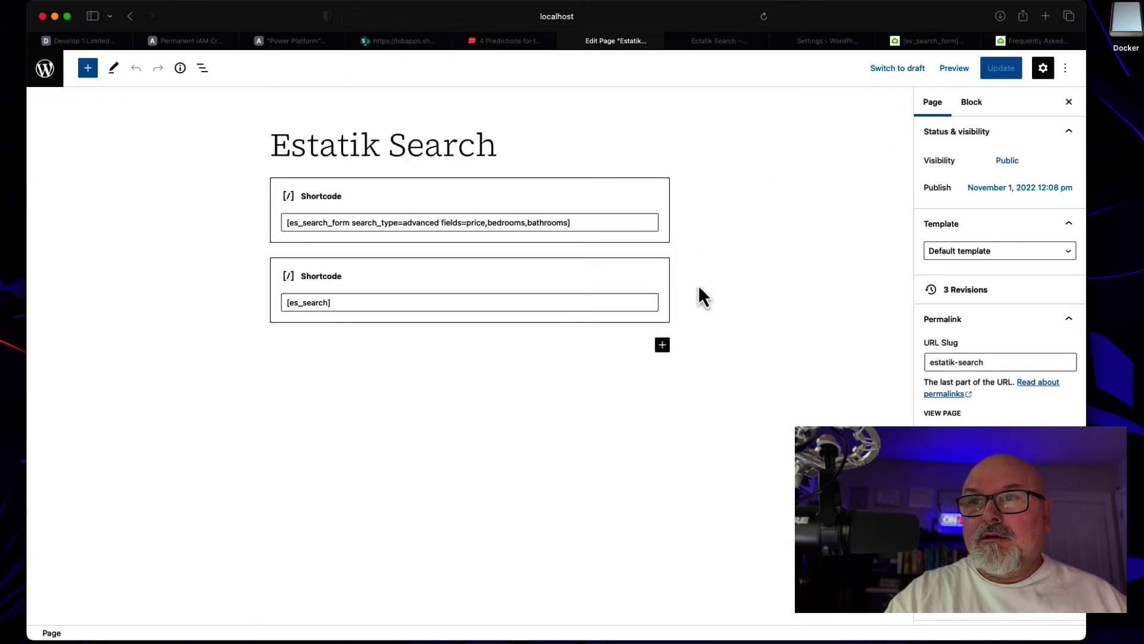
pyautogui.click(662, 344)
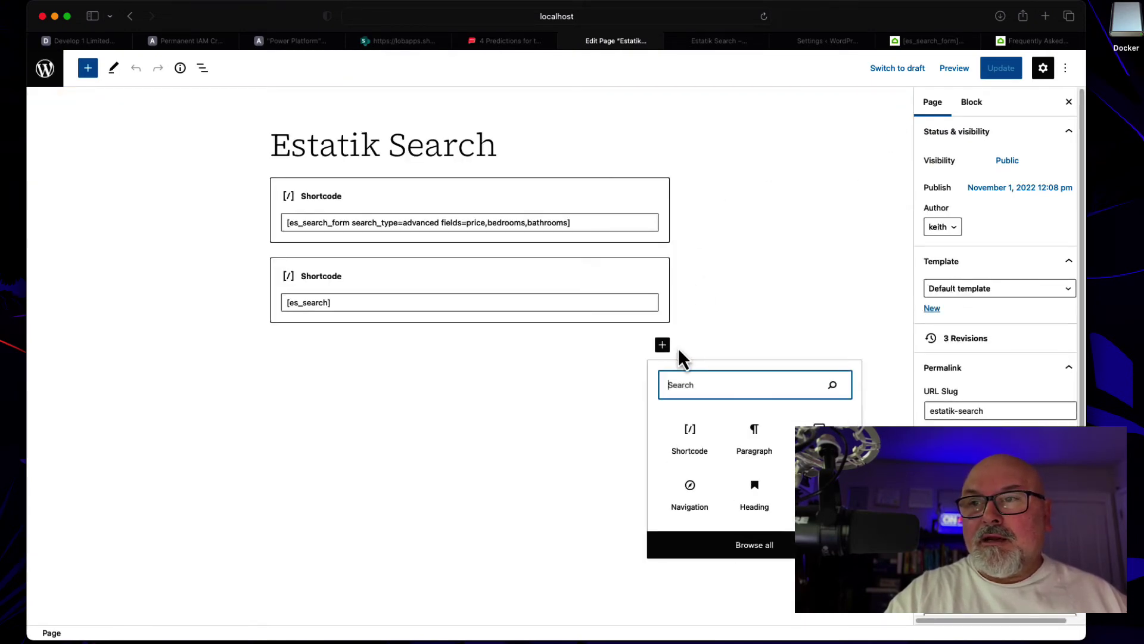
pyautogui.click(689, 444)
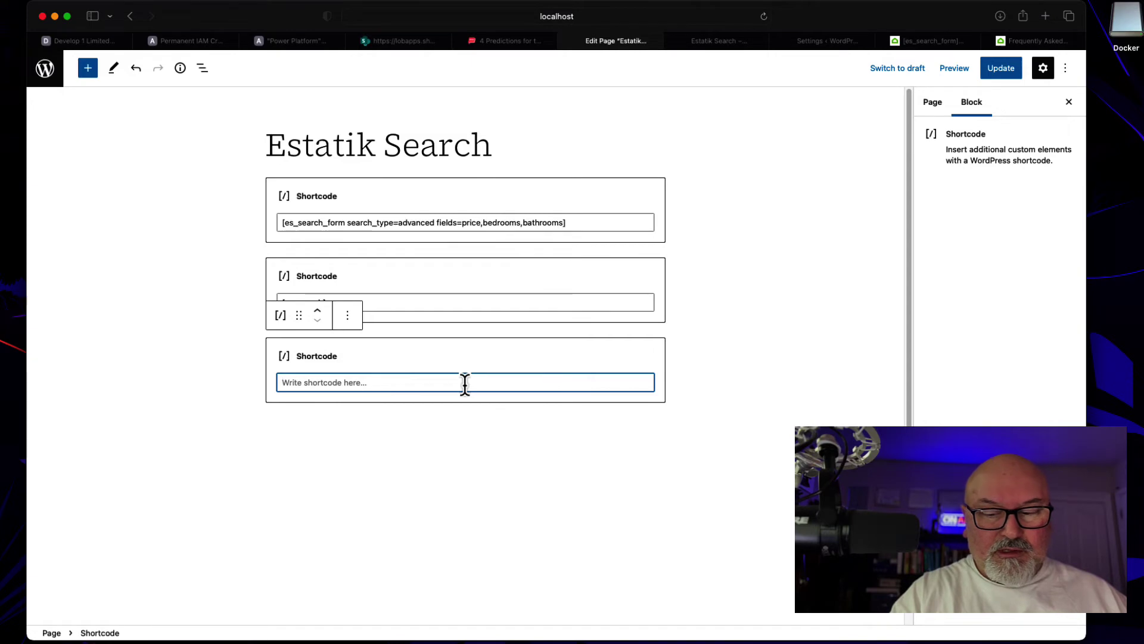
pyautogui.write('[es')
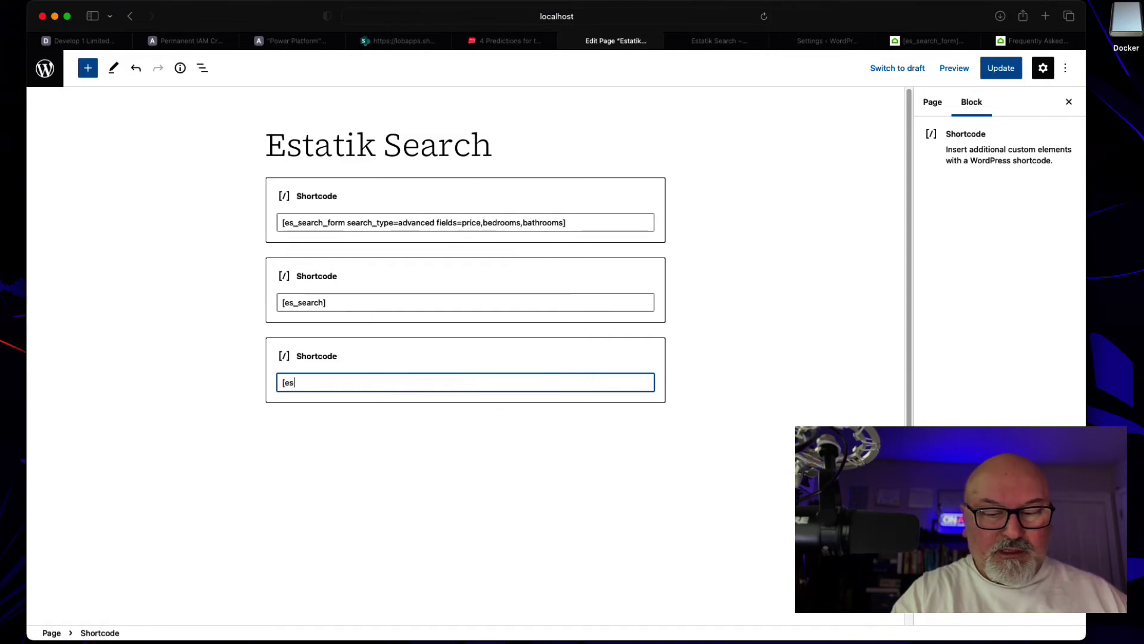
pyautogui.write('_')
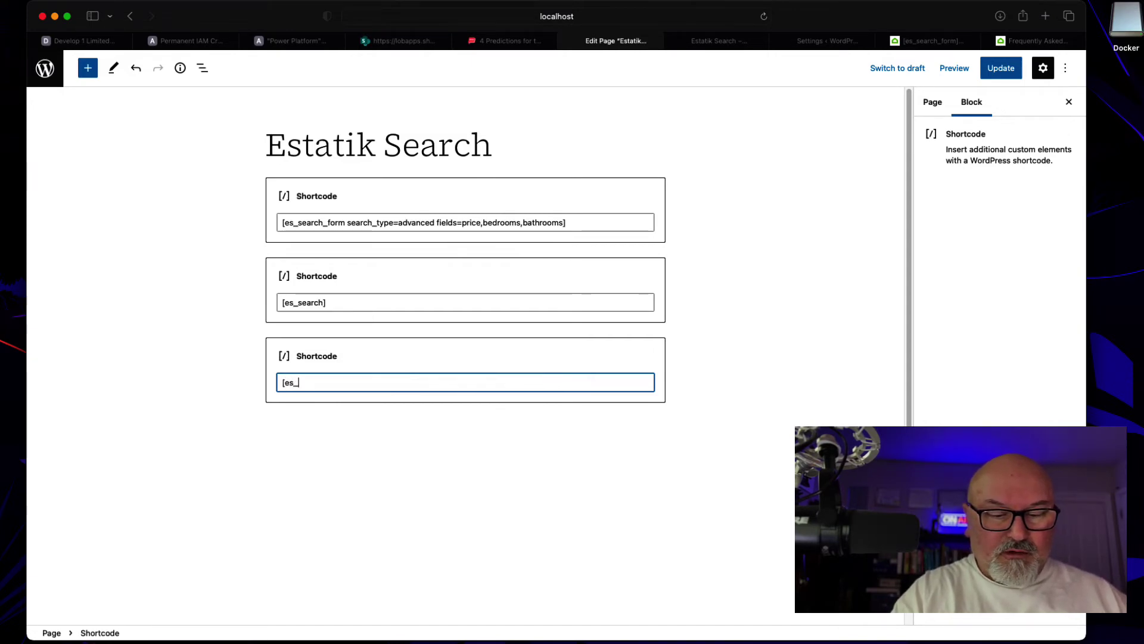
pyautogui.write('pro')
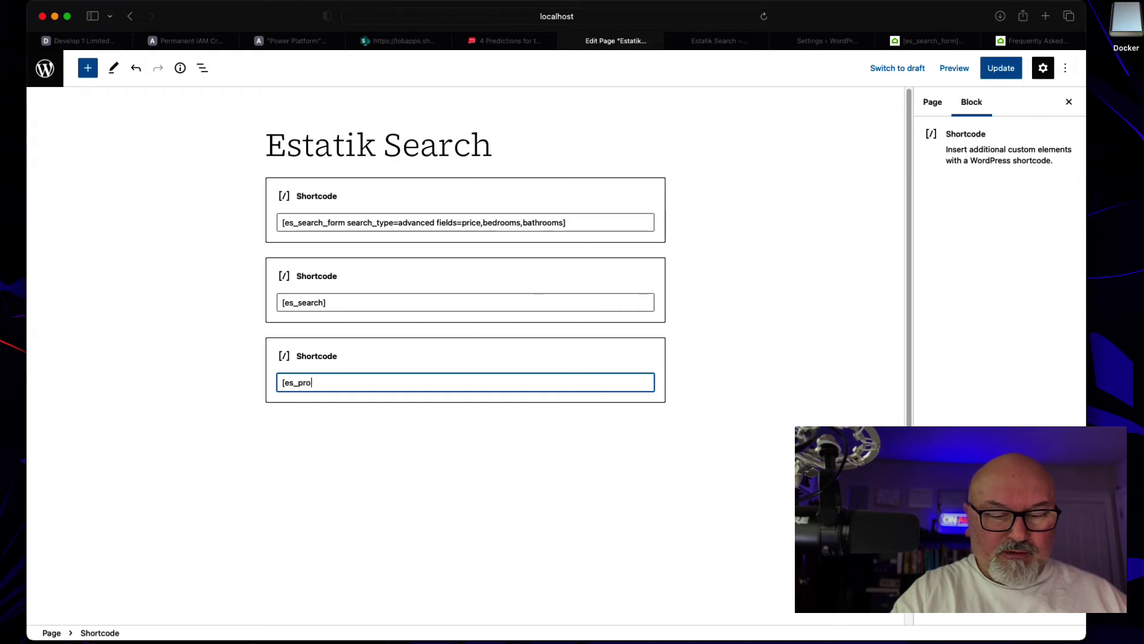
pyautogui.write('file')
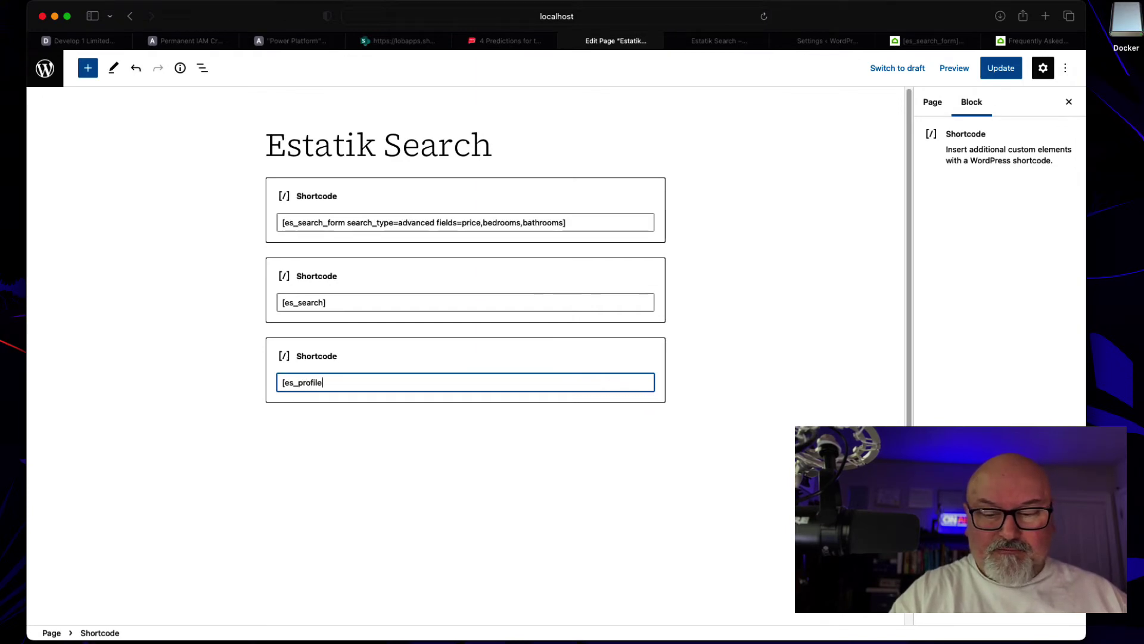
pyautogui.write(']')
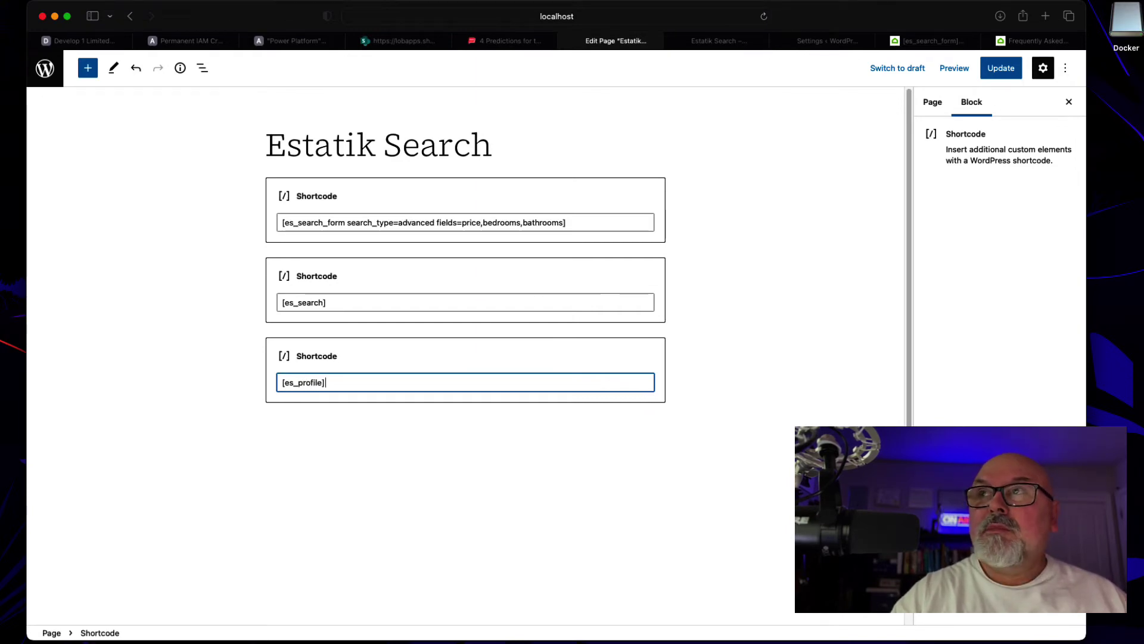
# Open the [es_my_listing] documentation page and select the shortcode name in its heading
pyautogui.click(924, 43)
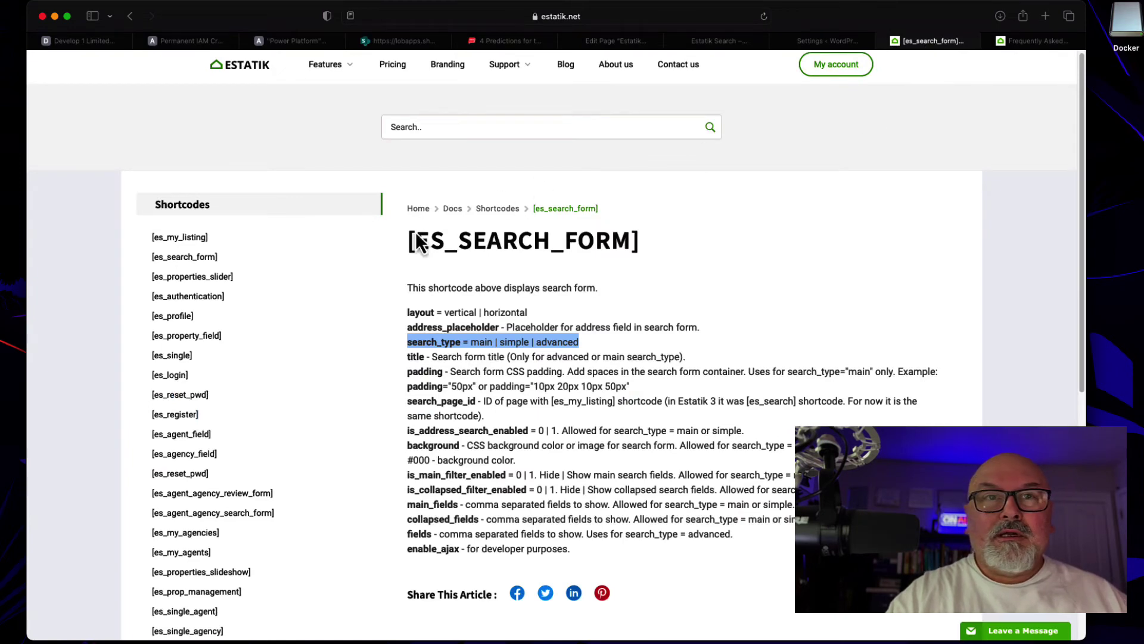
pyautogui.click(179, 239)
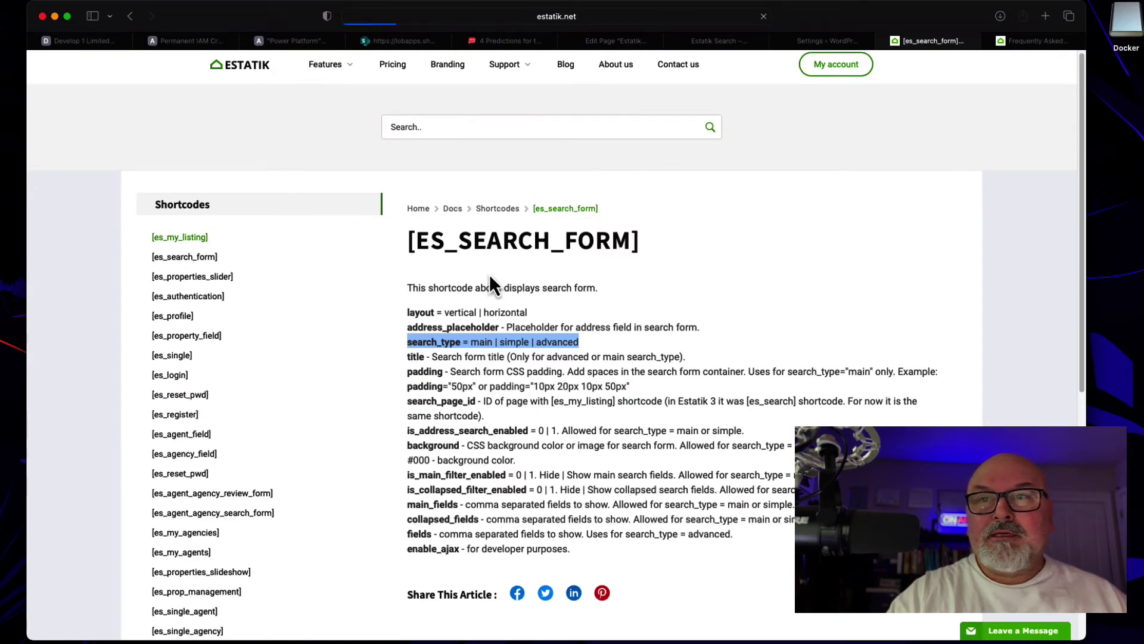
pyautogui.moveTo(419, 247); pyautogui.dragTo(587, 247)
pyautogui.scroll(-1, 599, 241)
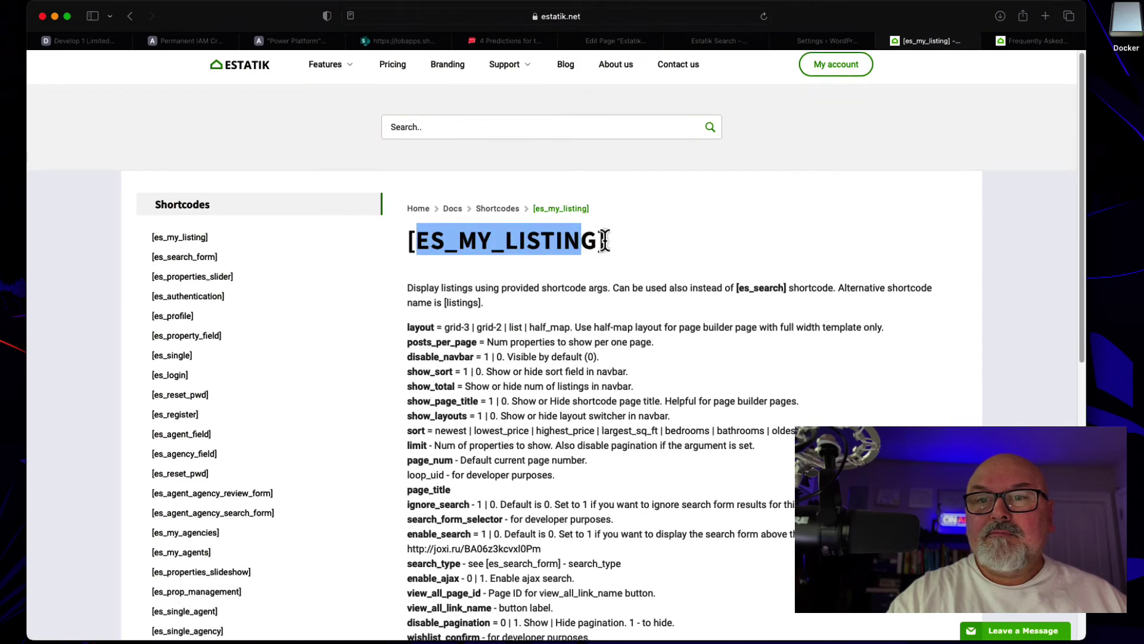
# Back in the editor, trim the third shortcode from [es_profile] down to [es_]
pyautogui.click(604, 41)
pyautogui.doubleClick(308, 383)
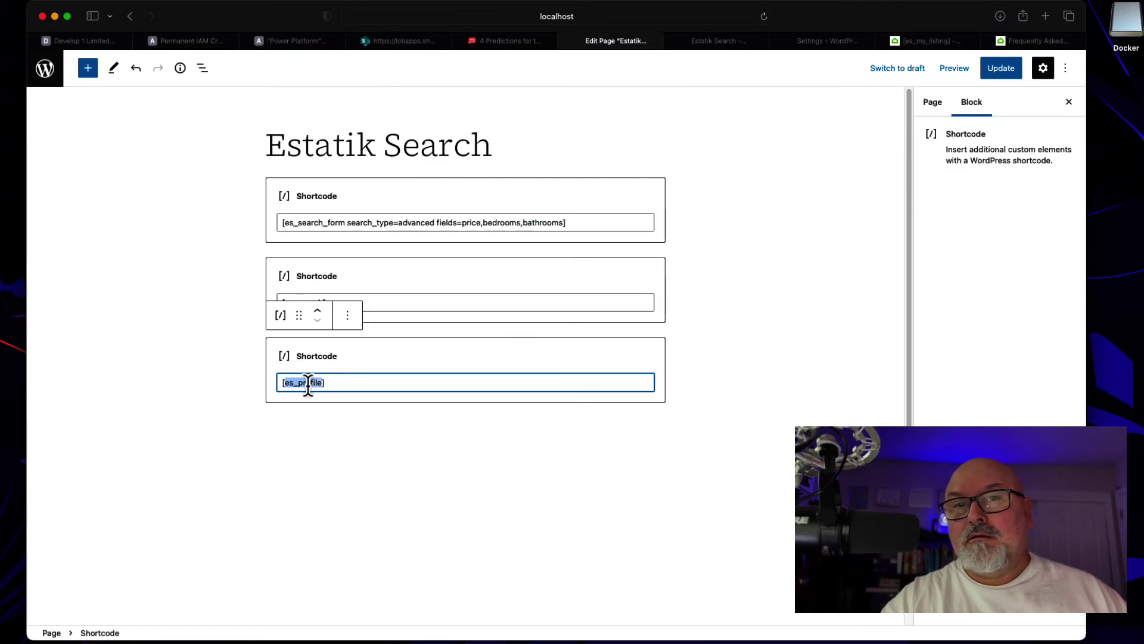
pyautogui.write('es_profile')
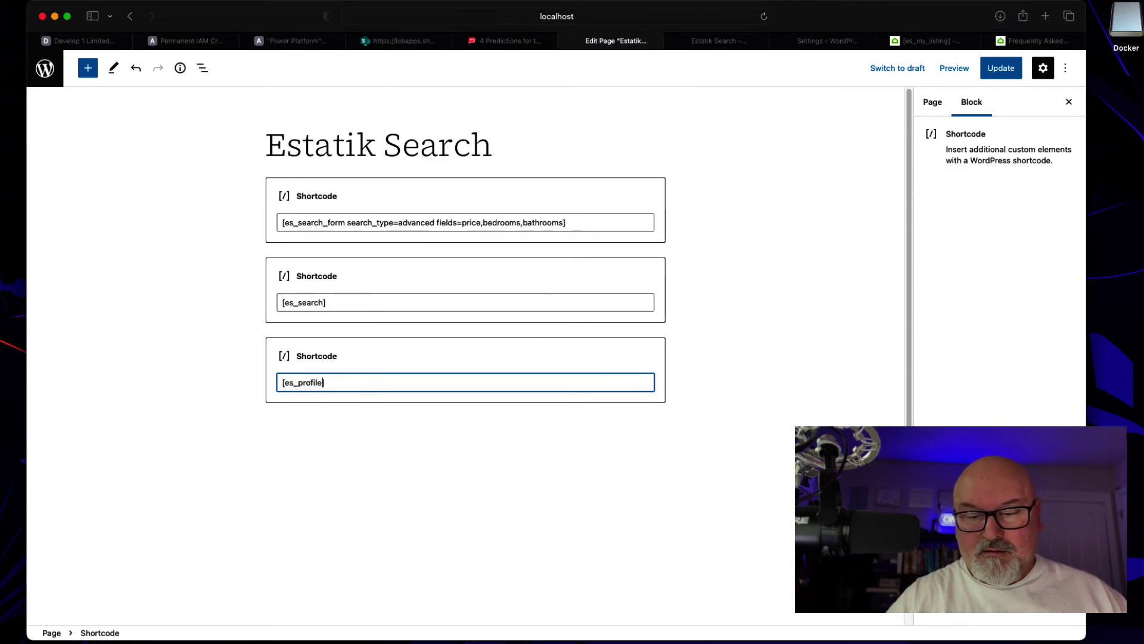
pyautogui.press('BackSpace')
pyautogui.press('BackSpace')
pyautogui.press('BackSpace')
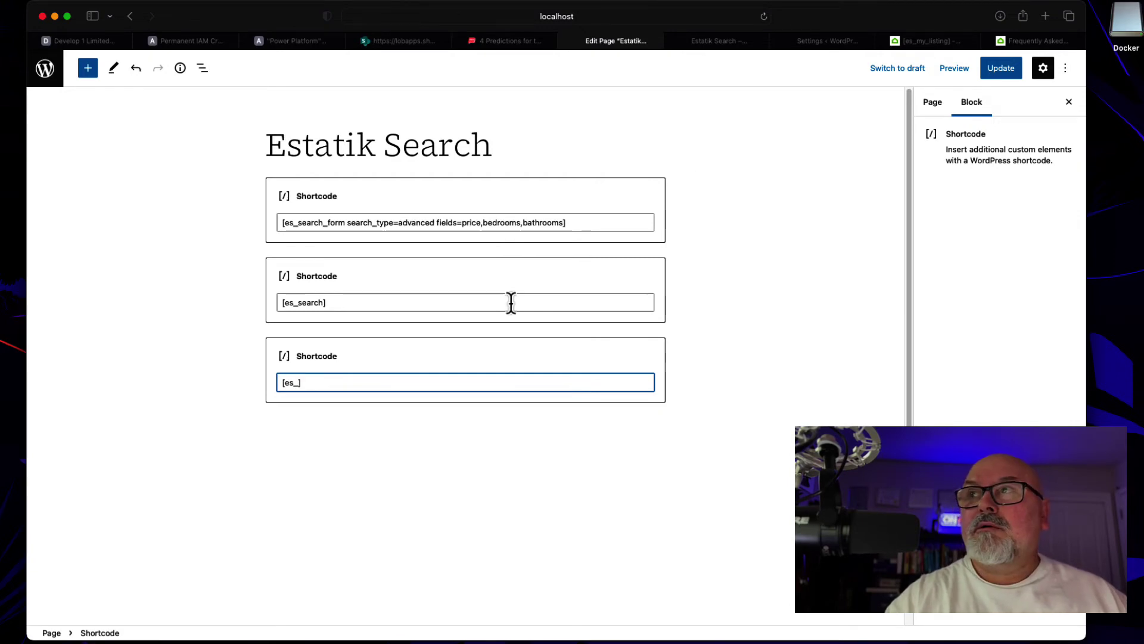
pyautogui.click(939, 40)
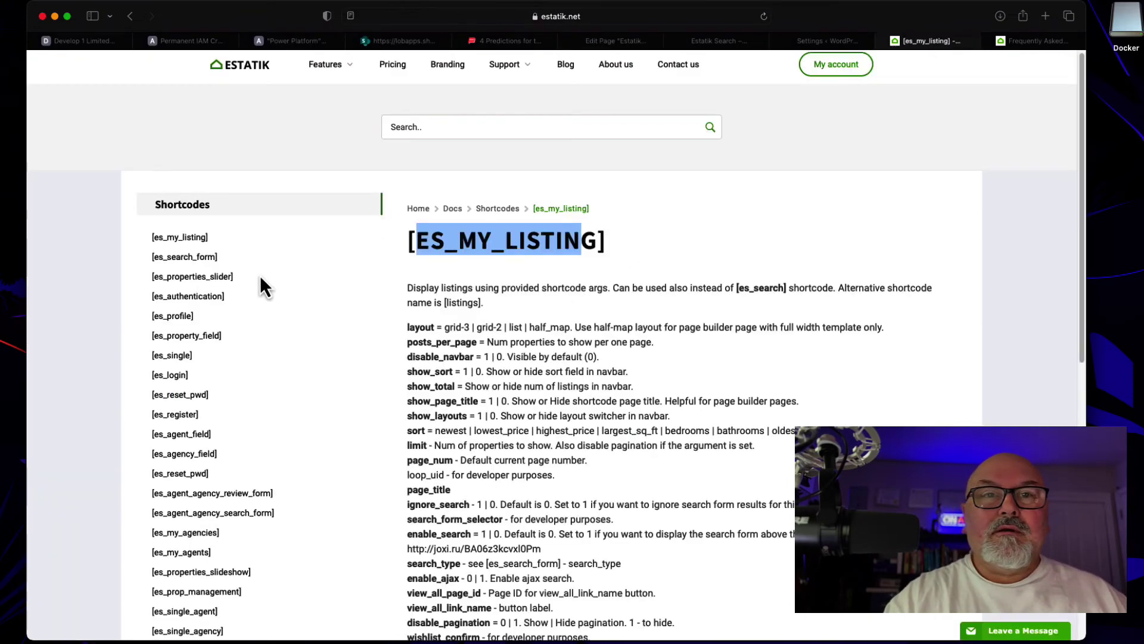
pyautogui.scroll(-1, 228, 301)
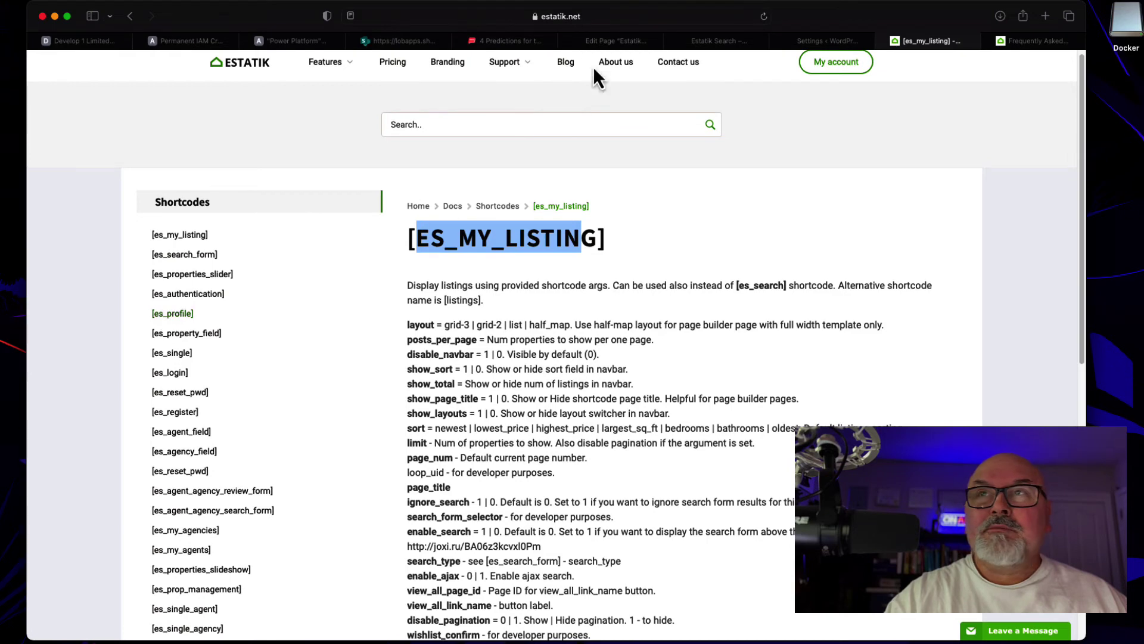
pyautogui.click(616, 40)
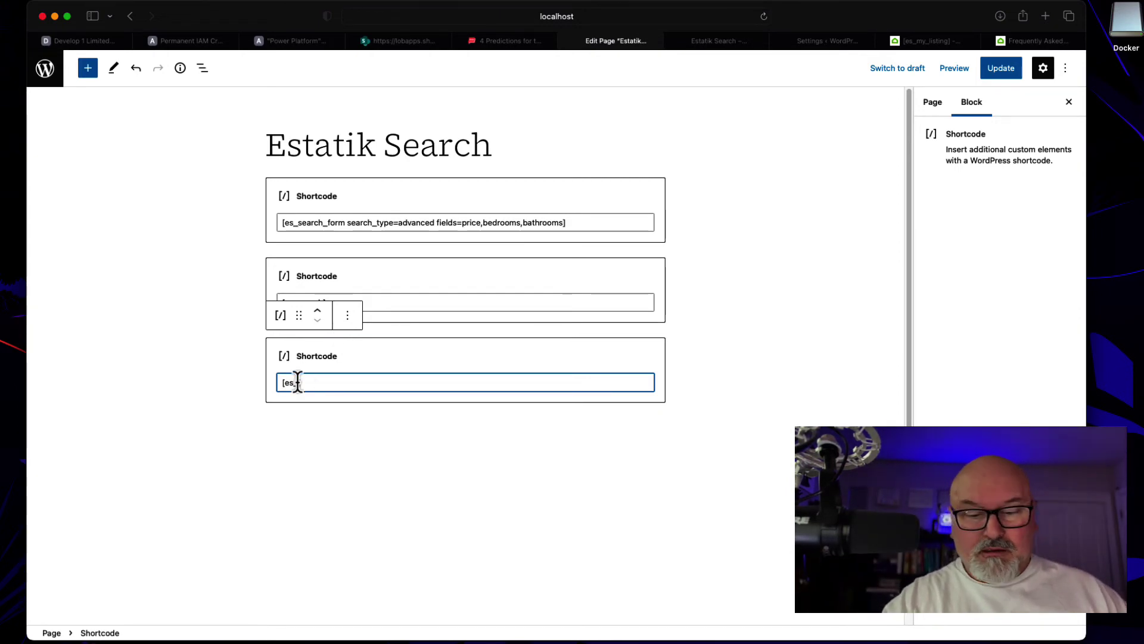
# Complete [es_profile], move its block to the top above the search form, and update the page
pyautogui.write('pro')
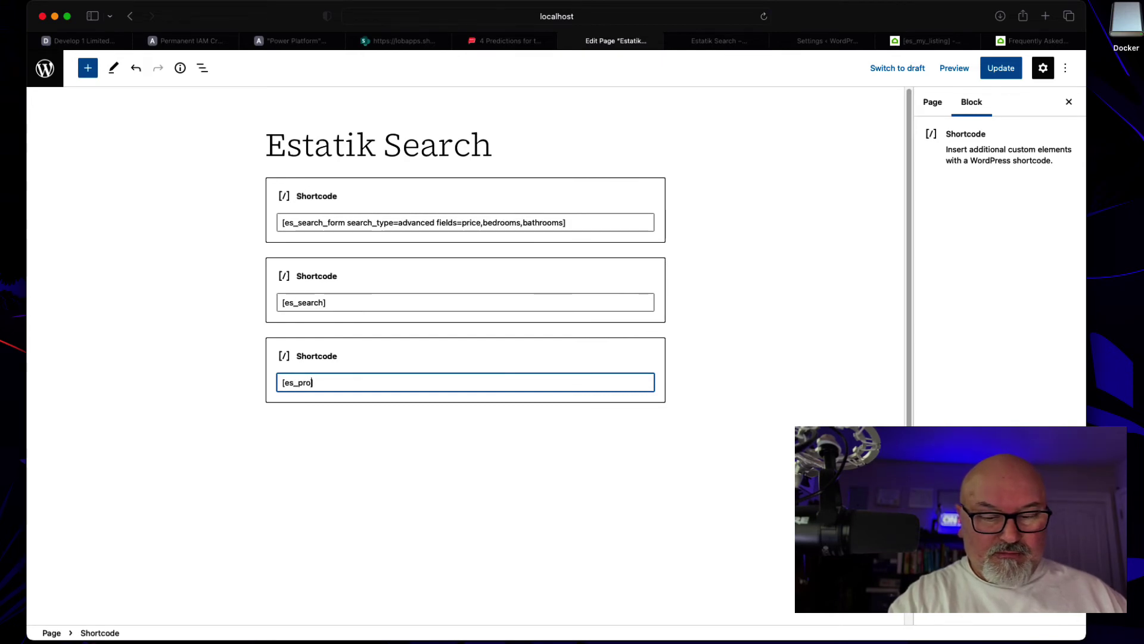
pyautogui.write('file]')
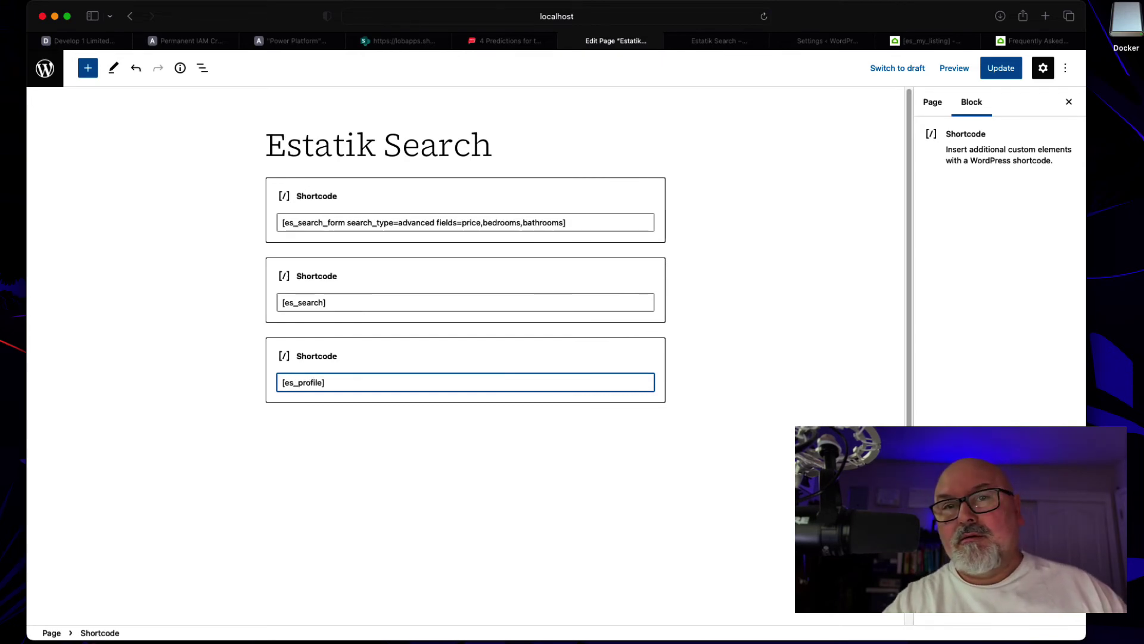
pyautogui.click(317, 311)
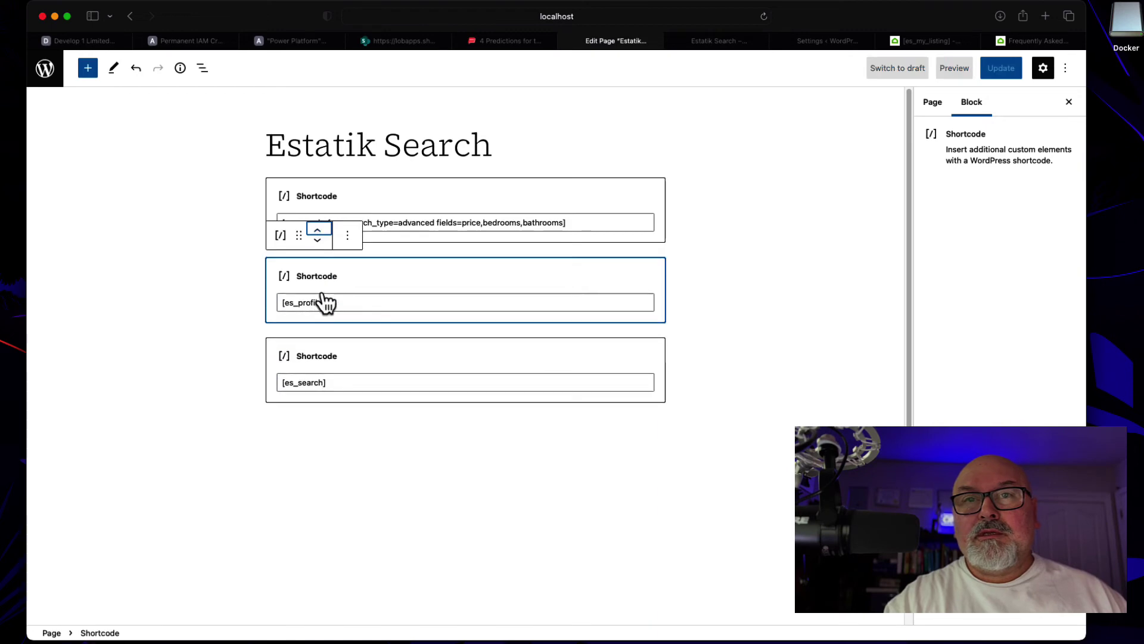
pyautogui.click(321, 230)
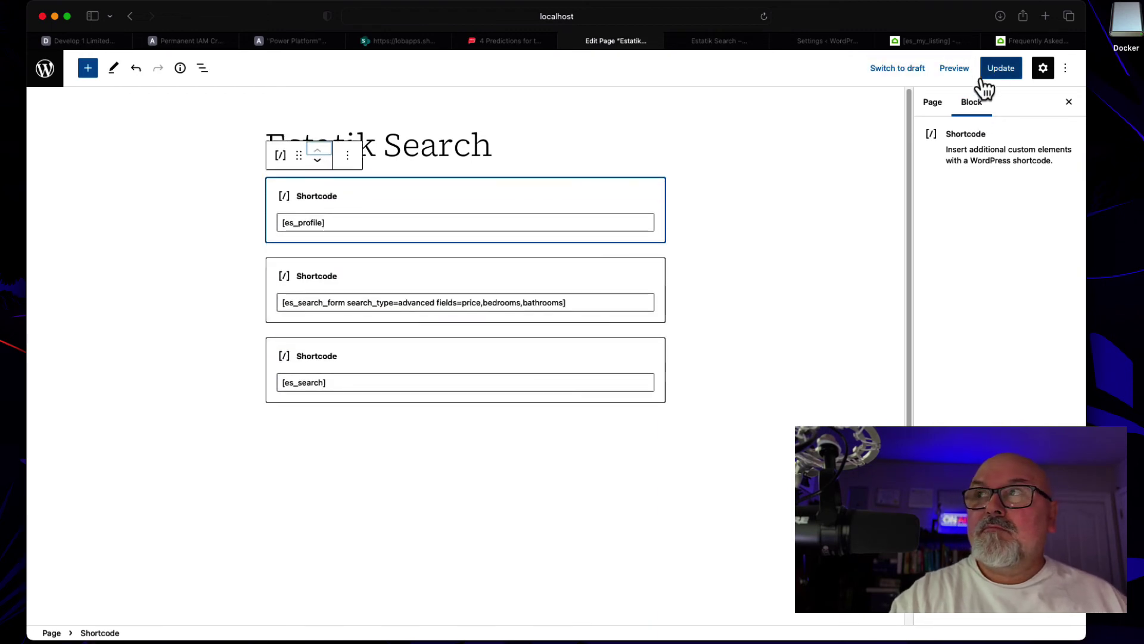
pyautogui.click(1001, 68)
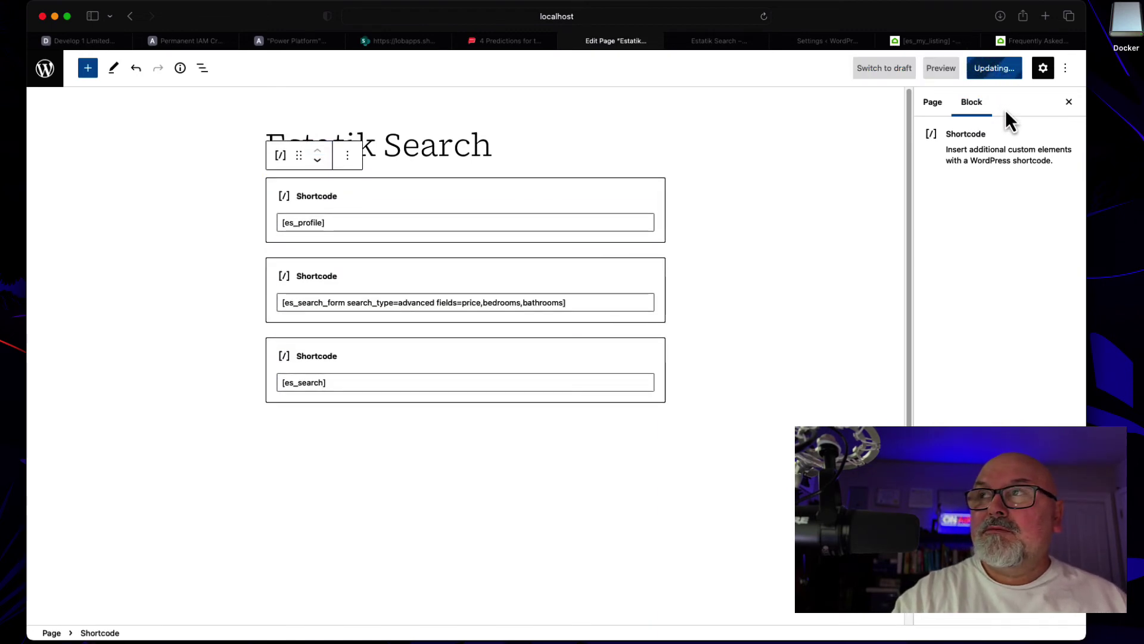
pyautogui.click(947, 76)
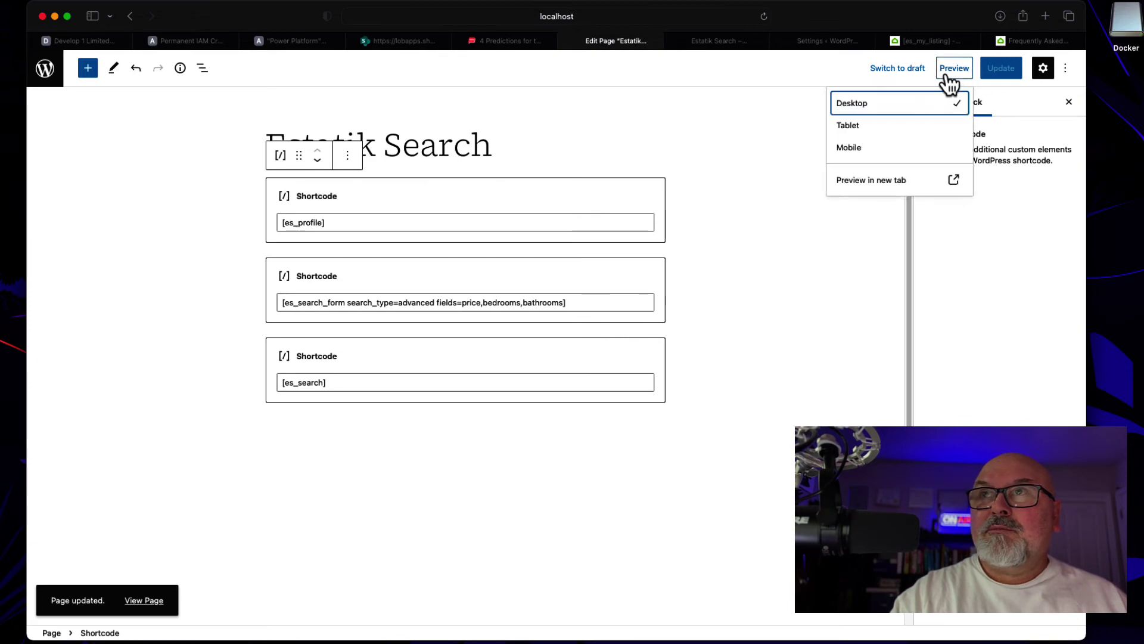
# In a new preview tab, search with a 300,000 minimum price and scroll the results
pyautogui.click(848, 178)
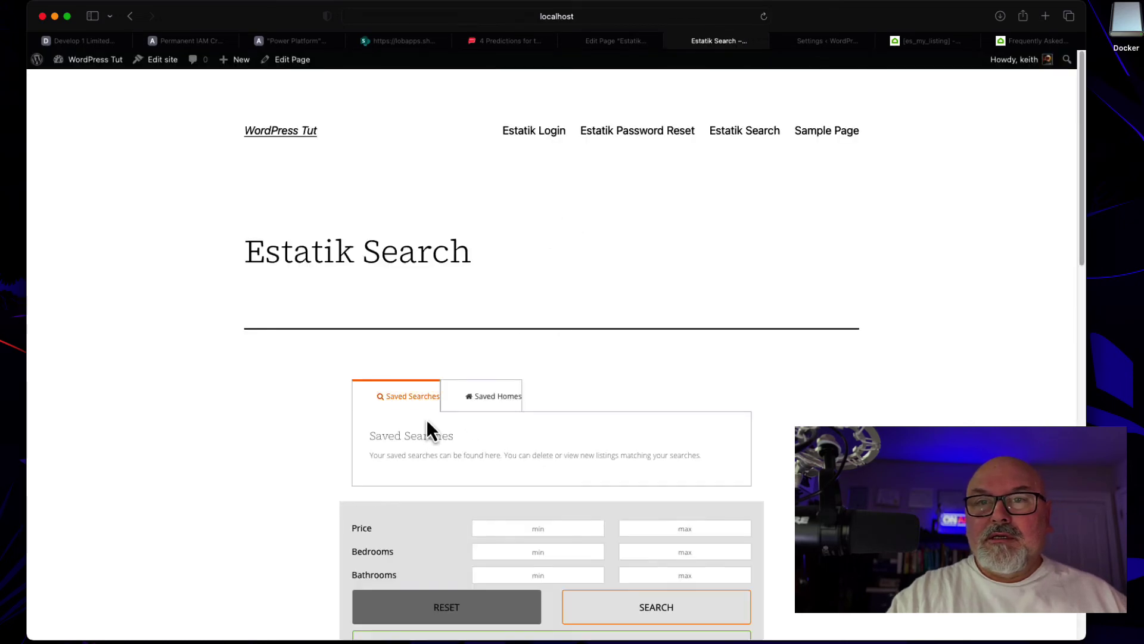
pyautogui.scroll(-3, 429, 416)
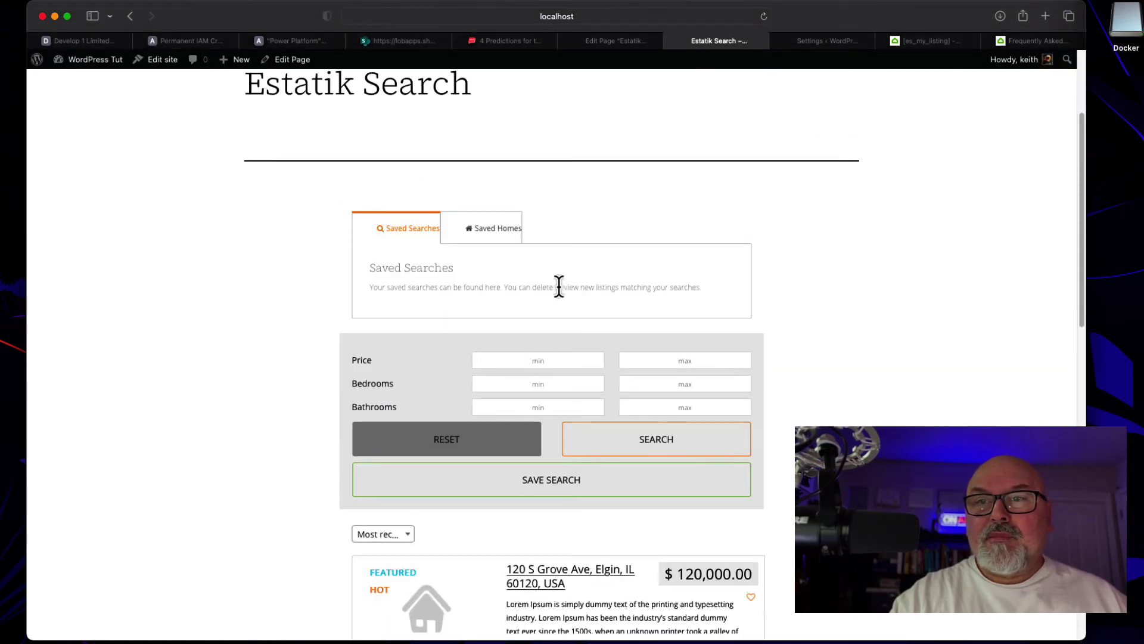
pyautogui.click(550, 360)
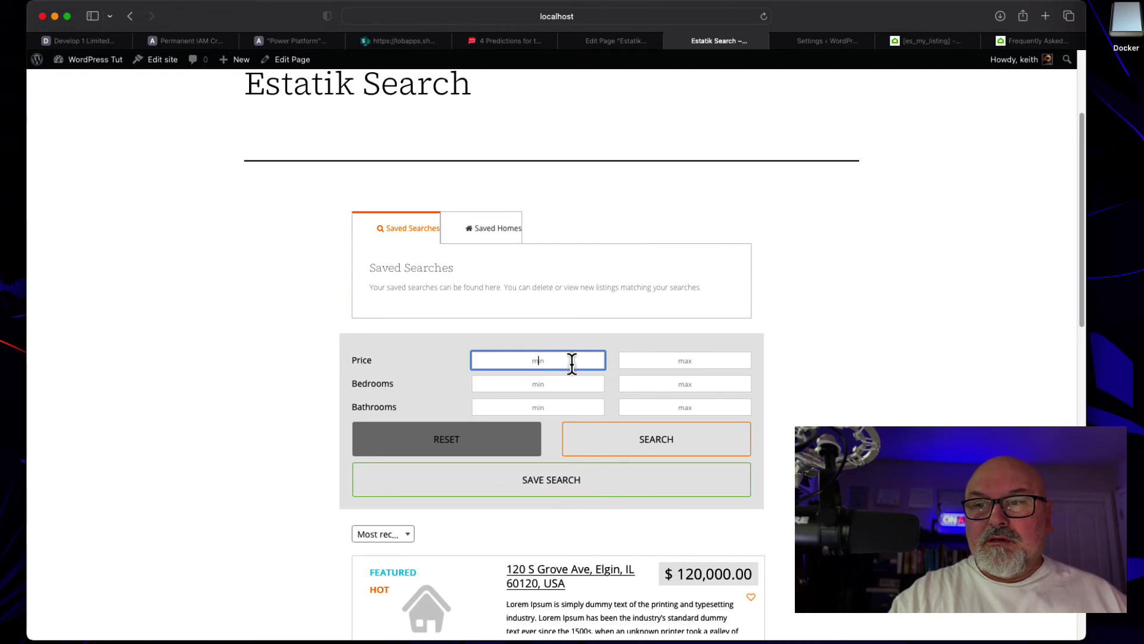
pyautogui.scroll(-4, 782, 361)
pyautogui.scroll(-5, 798, 328)
pyautogui.scroll(9, 817, 295)
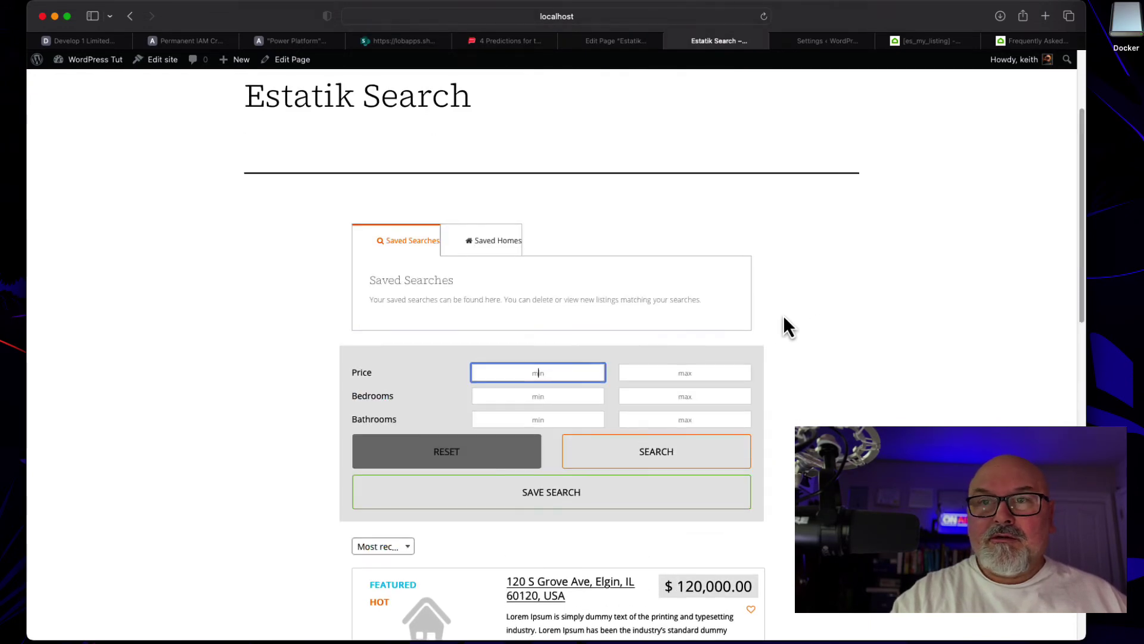
pyautogui.write('300,0')
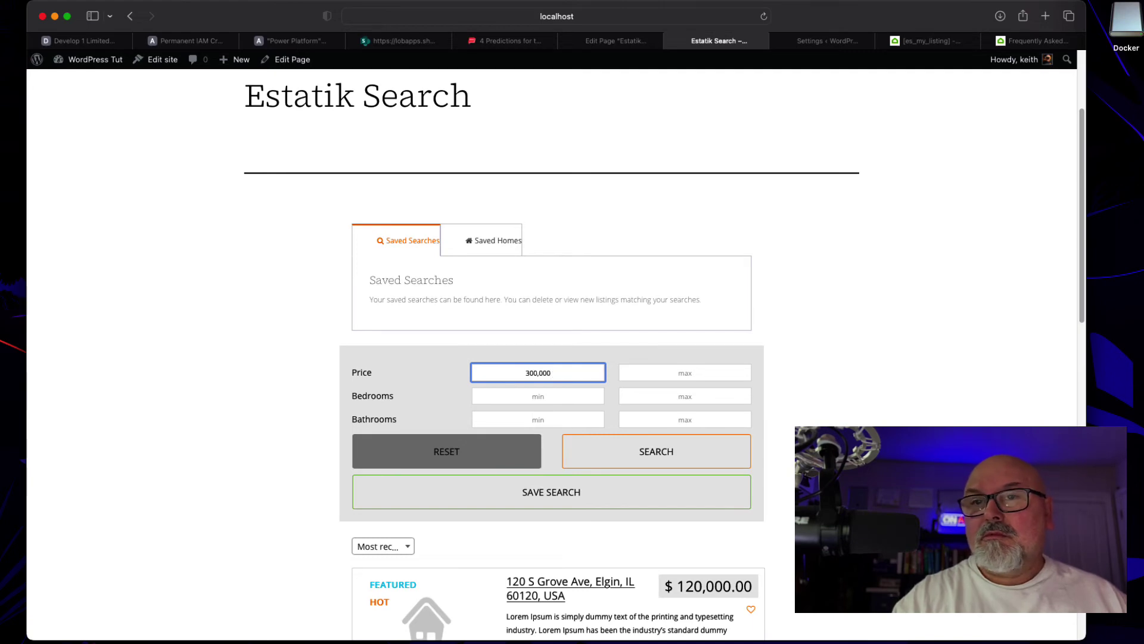
pyautogui.click(670, 448)
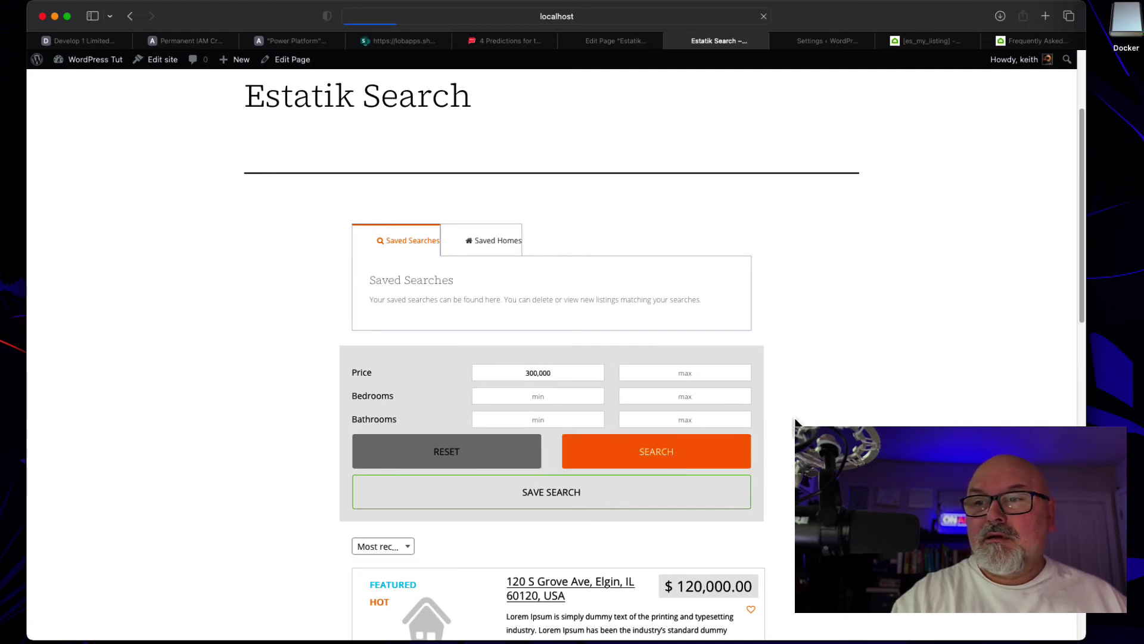
pyautogui.scroll(-6, 796, 424)
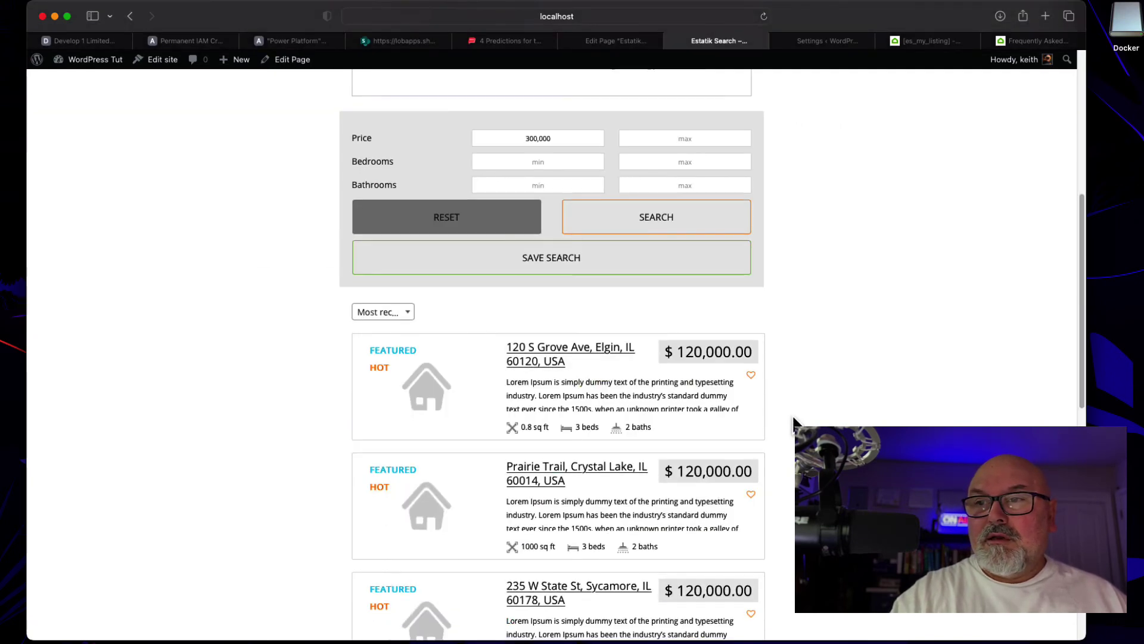
pyautogui.scroll(-5, 795, 423)
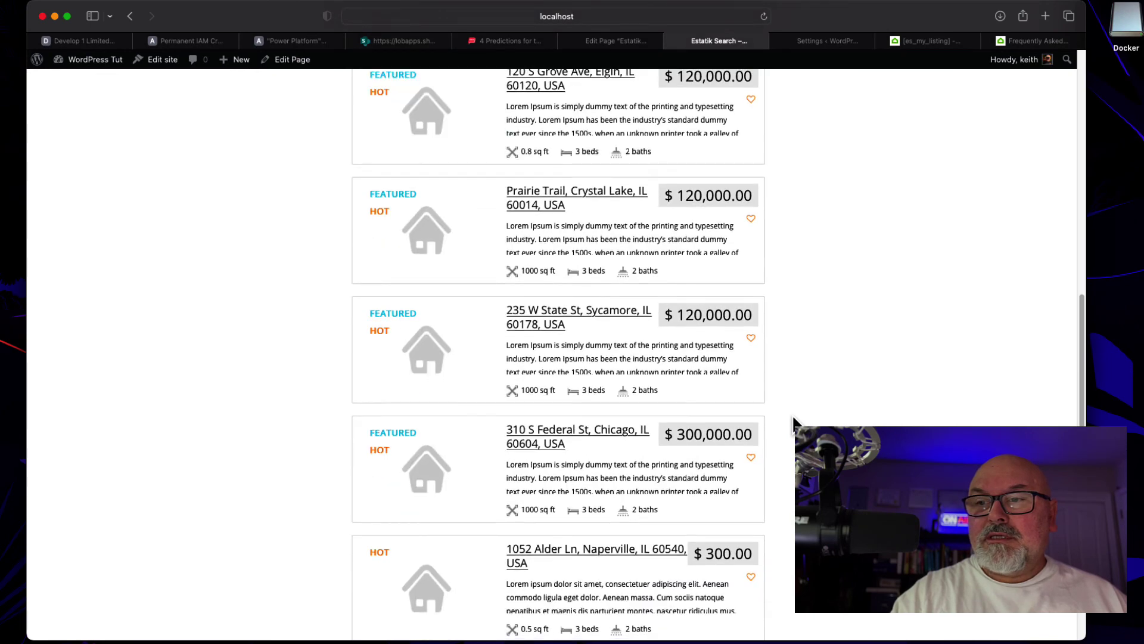
pyautogui.scroll(8, 795, 423)
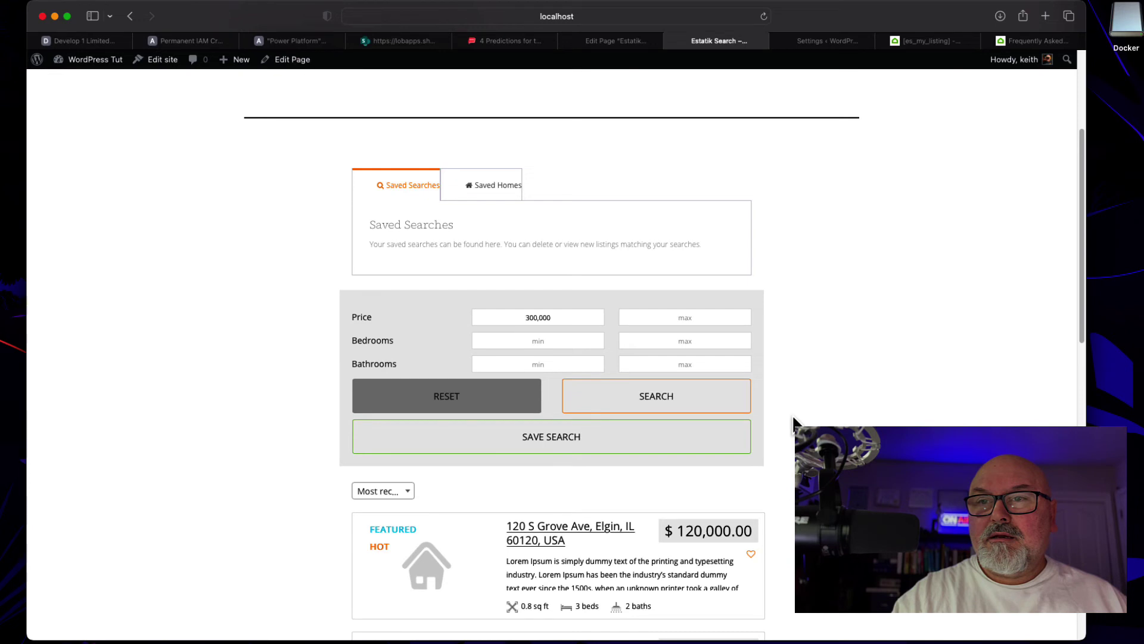
# Close the preview and save the Estatik settings with Estatik Search as the search page
pyautogui.click(668, 41)
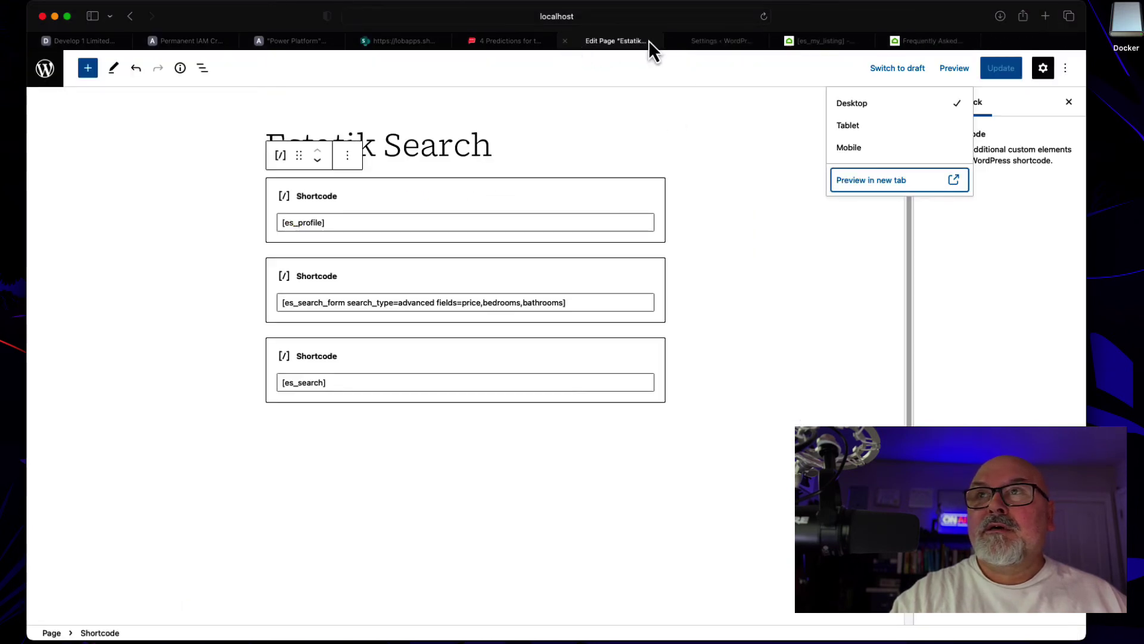
pyautogui.click(774, 134)
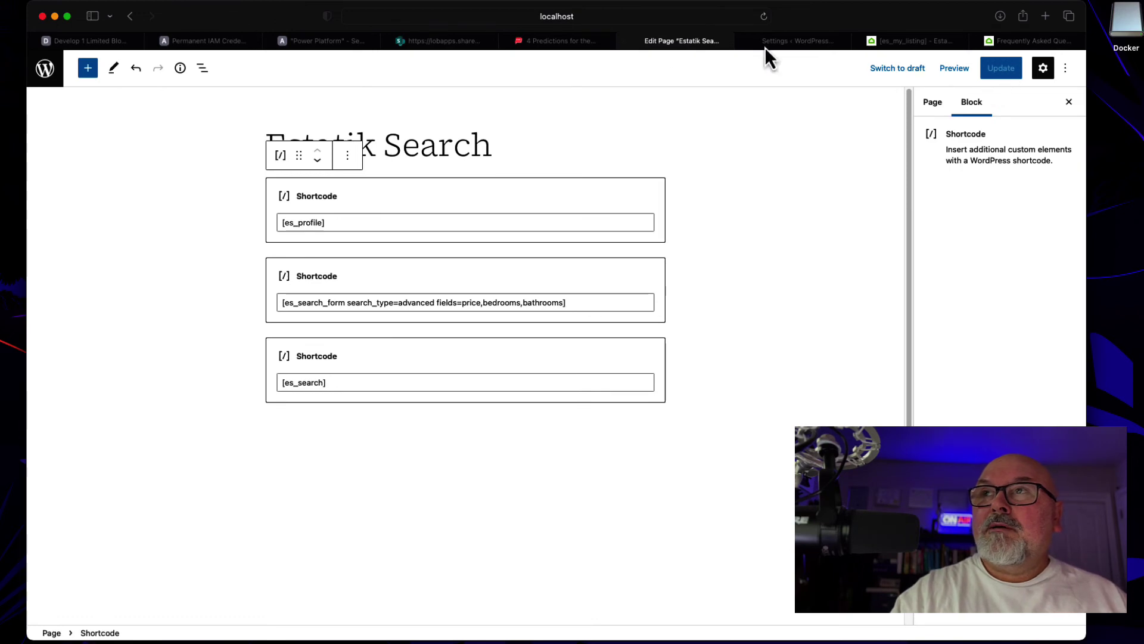
pyautogui.click(797, 40)
pyautogui.scroll(-5, 707, 252)
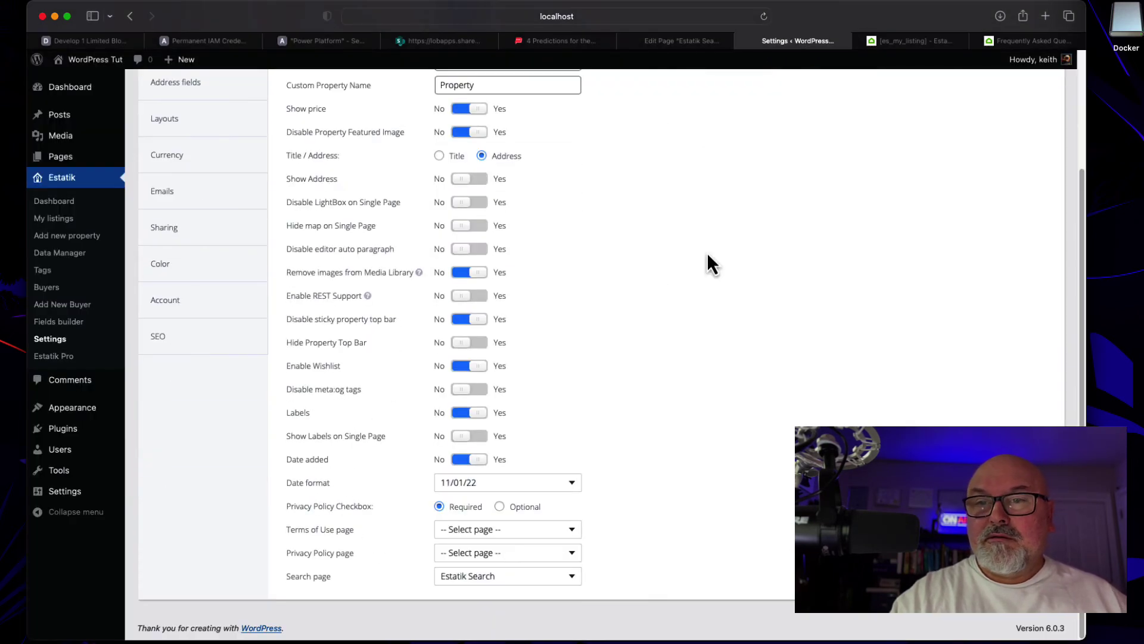
pyautogui.scroll(5, 943, 438)
pyautogui.click(1029, 125)
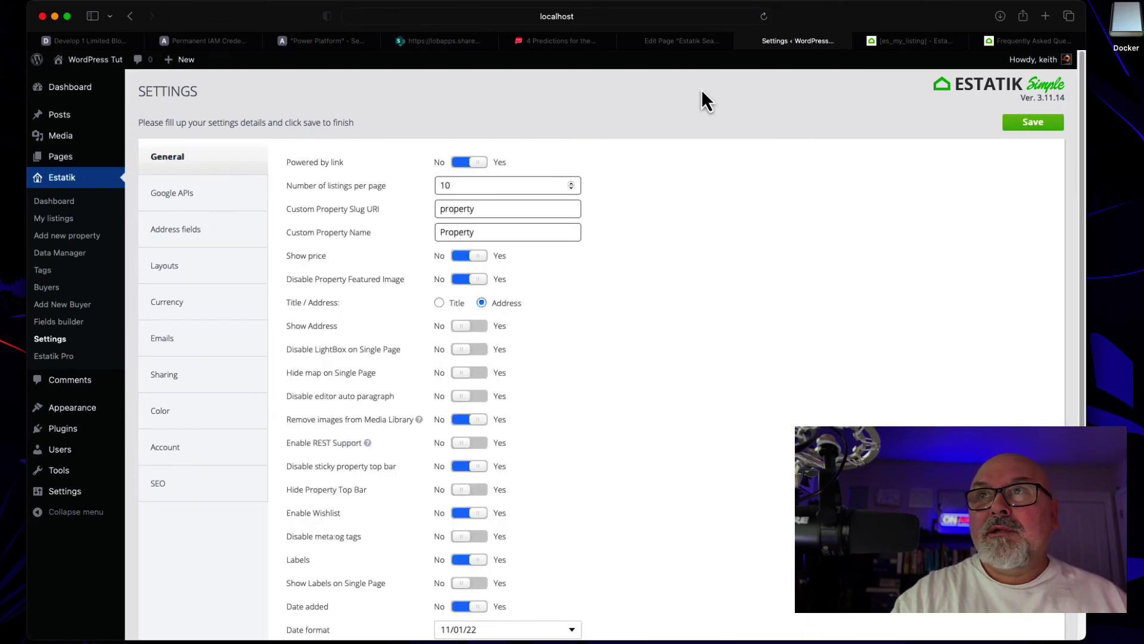
# Return to the page editor and preview the Estatik Search page in a new tab
pyautogui.click(653, 40)
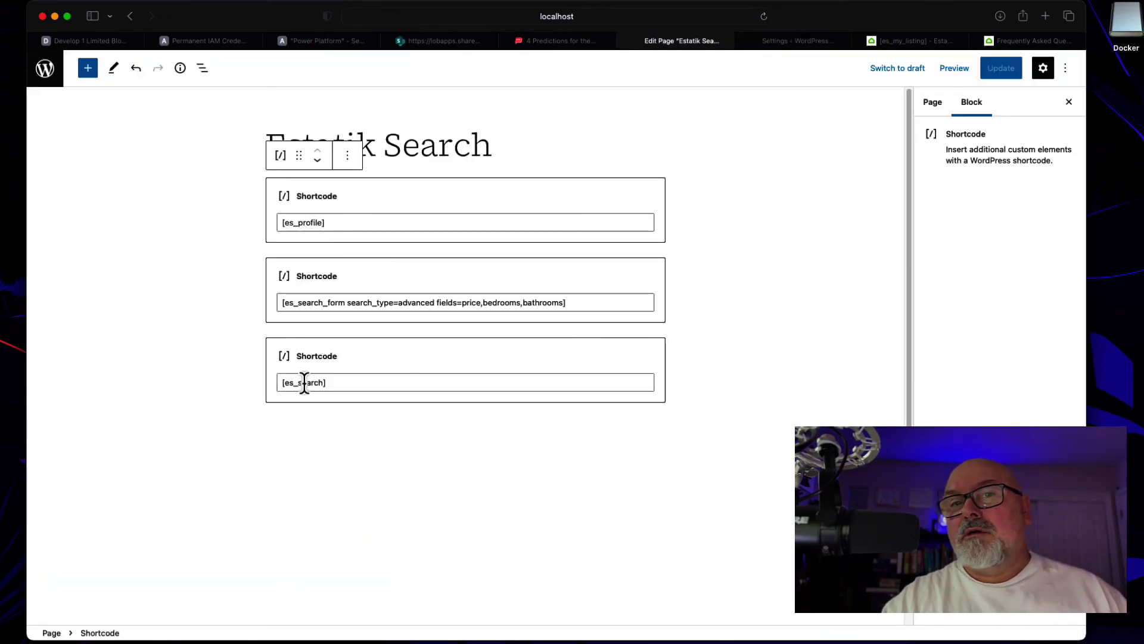
pyautogui.click(327, 382)
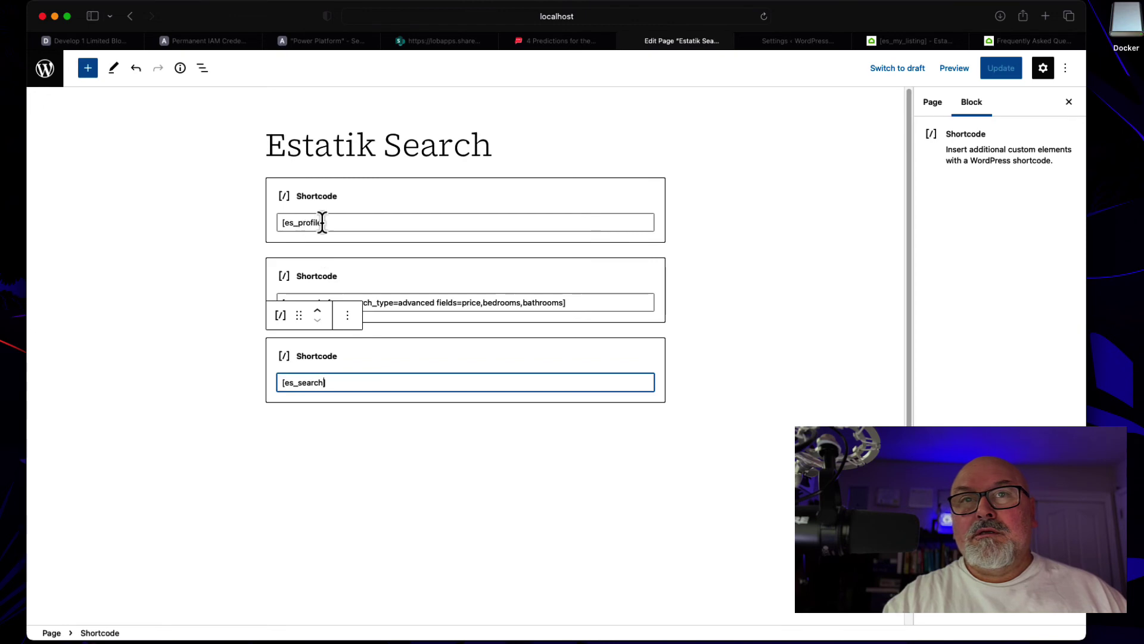
pyautogui.click(955, 69)
pyautogui.click(865, 180)
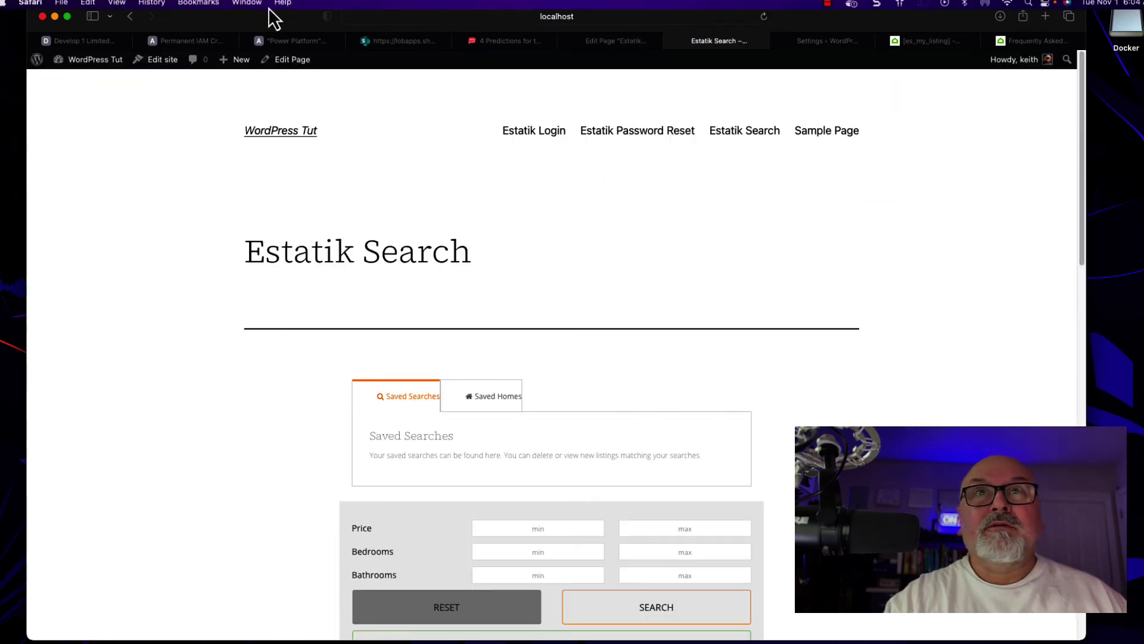
# Reload the preview, run a search with minimum price 300000, and scroll through the results
pyautogui.click(766, 18)
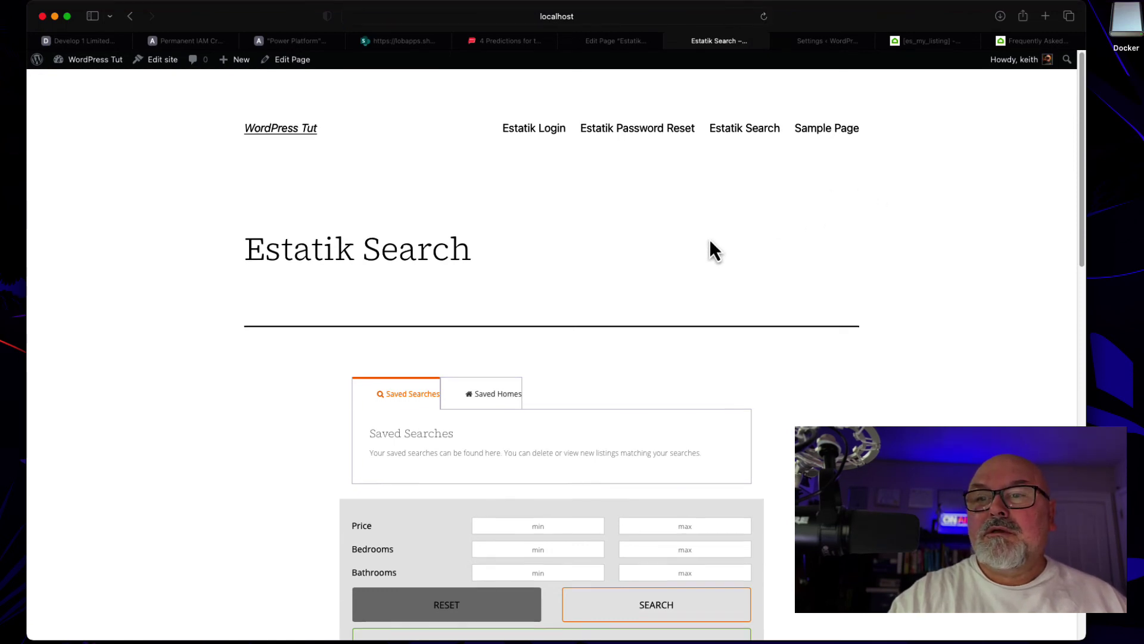
pyautogui.scroll(-5, 534, 309)
pyautogui.click(518, 325)
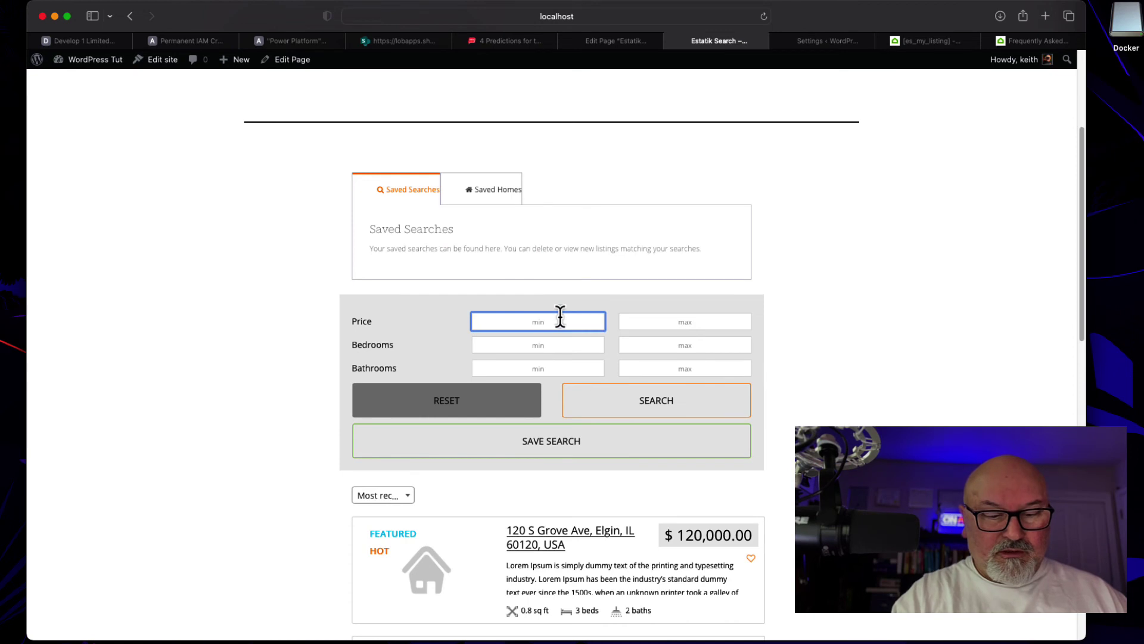
pyautogui.write('300000')
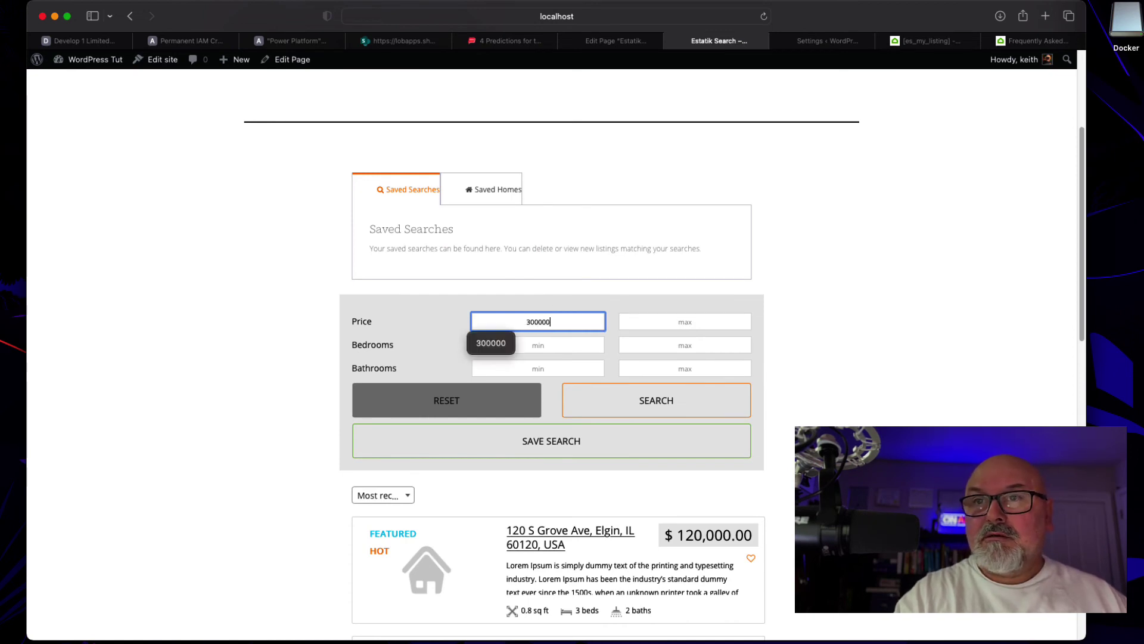
pyautogui.click(653, 405)
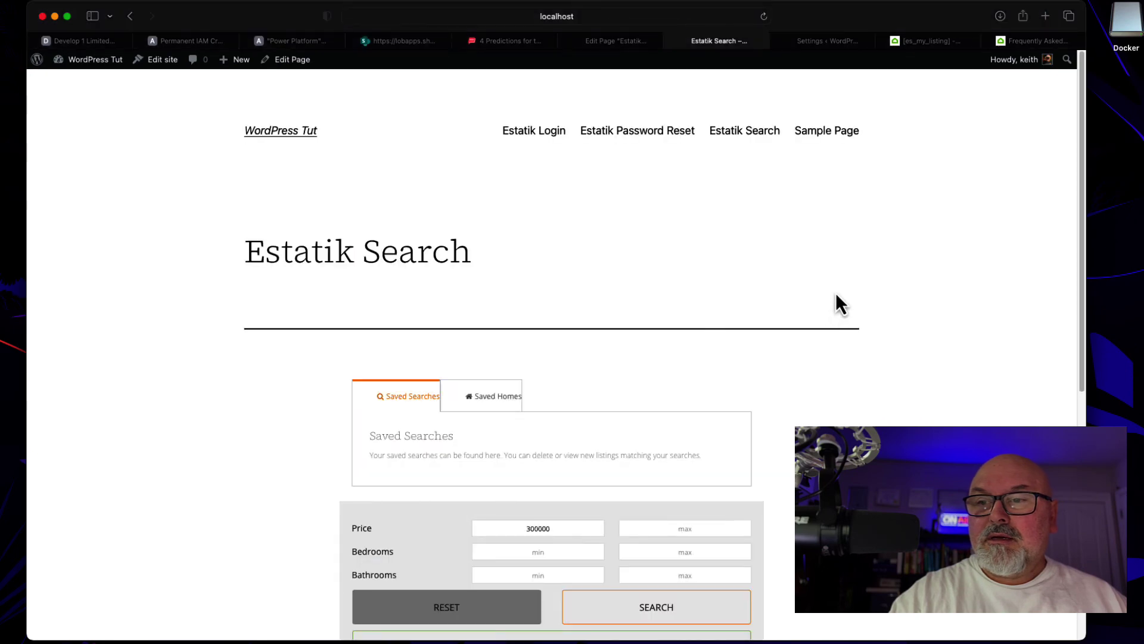
pyautogui.scroll(-2, 837, 293)
pyautogui.scroll(-4, 840, 304)
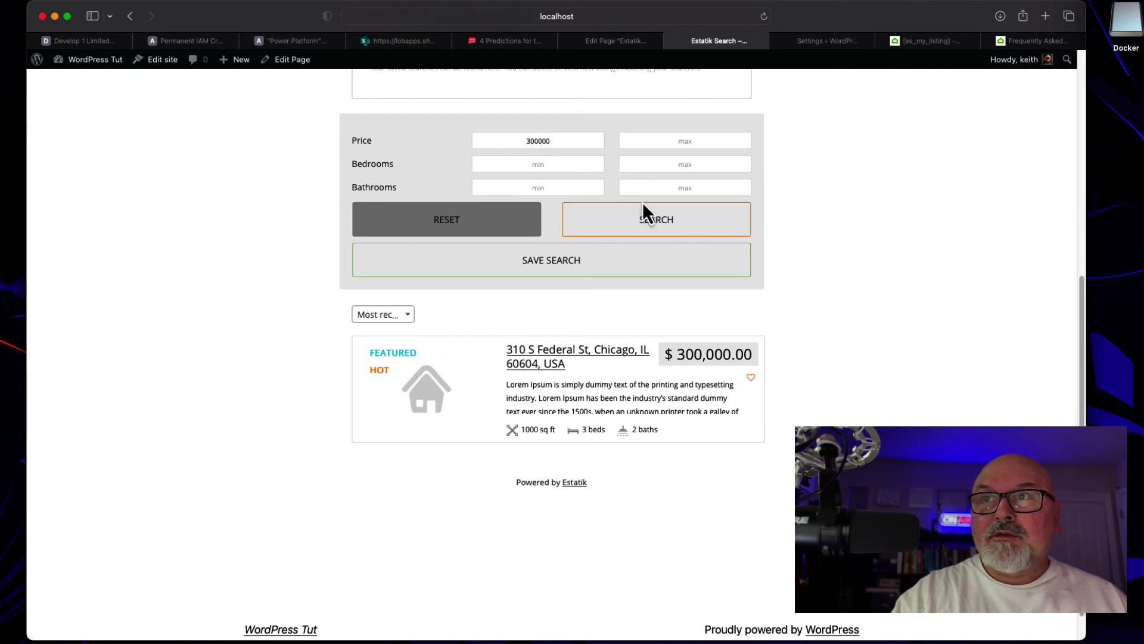
pyautogui.scroll(2, 766, 214)
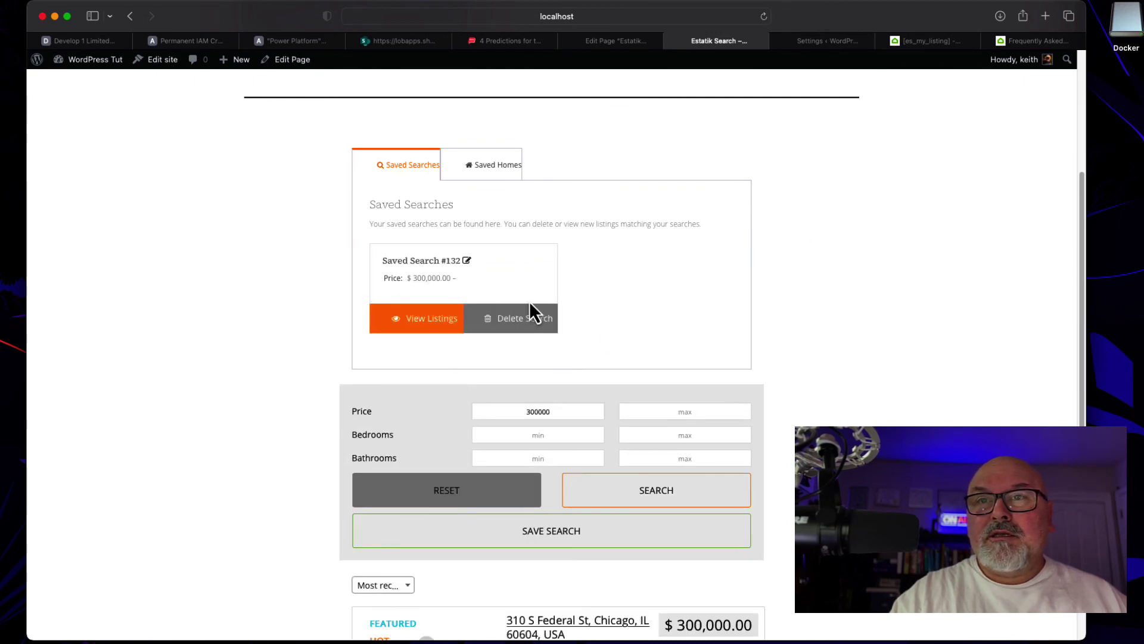
# Open Saved Search #132's listings in a new tab and view the Saved Homes list
pyautogui.click(426, 325)
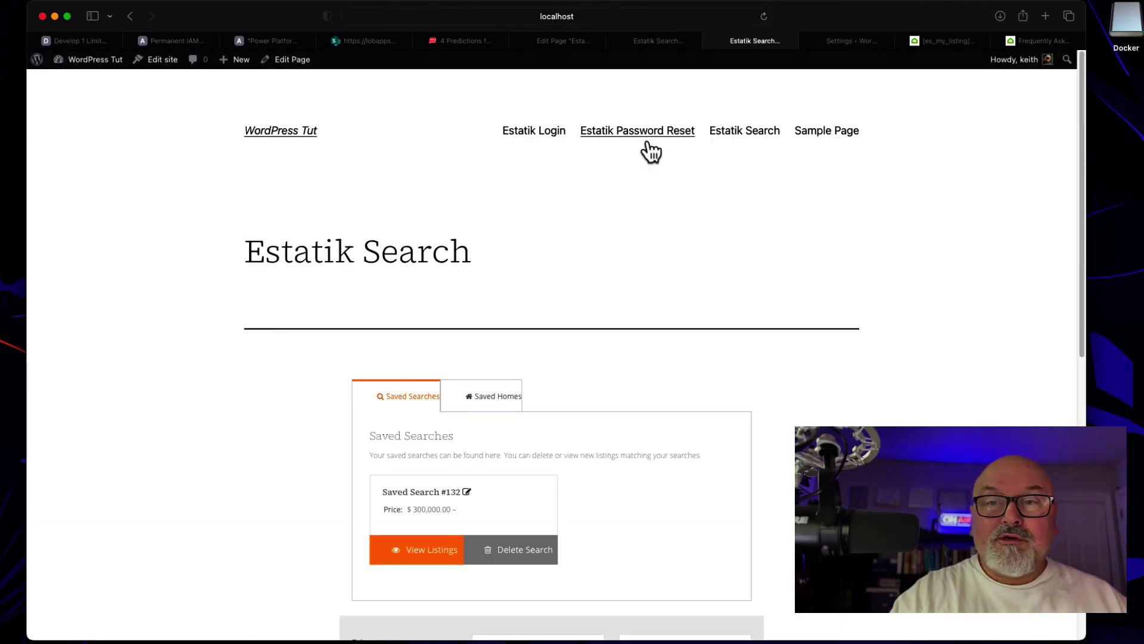
pyautogui.scroll(-5, 674, 455)
pyautogui.scroll(-4, 671, 439)
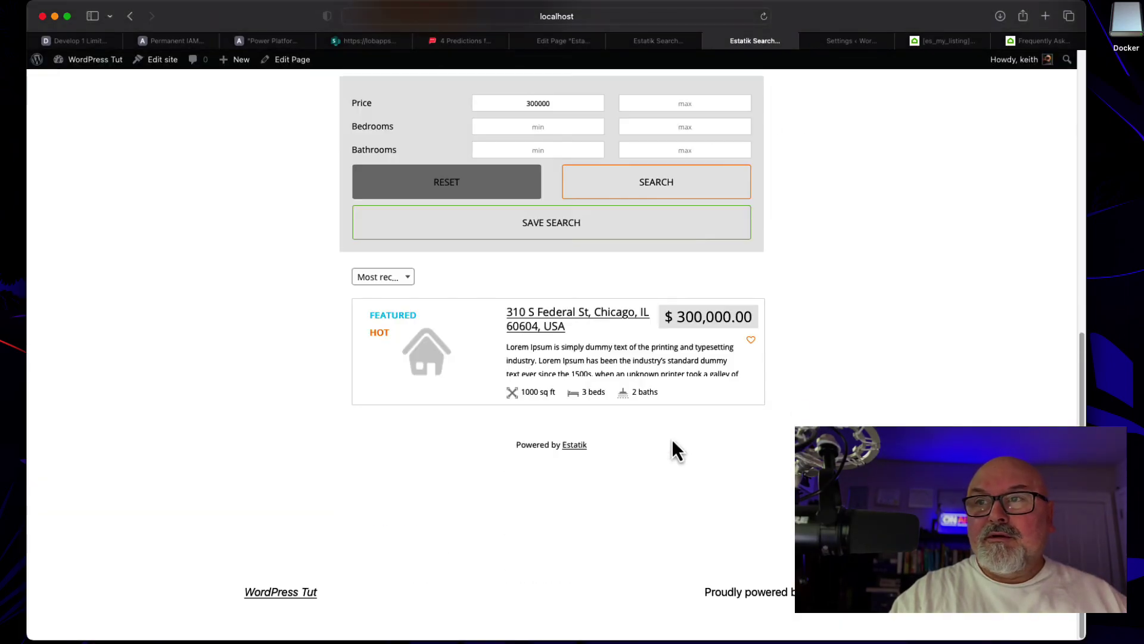
pyautogui.scroll(5, 670, 438)
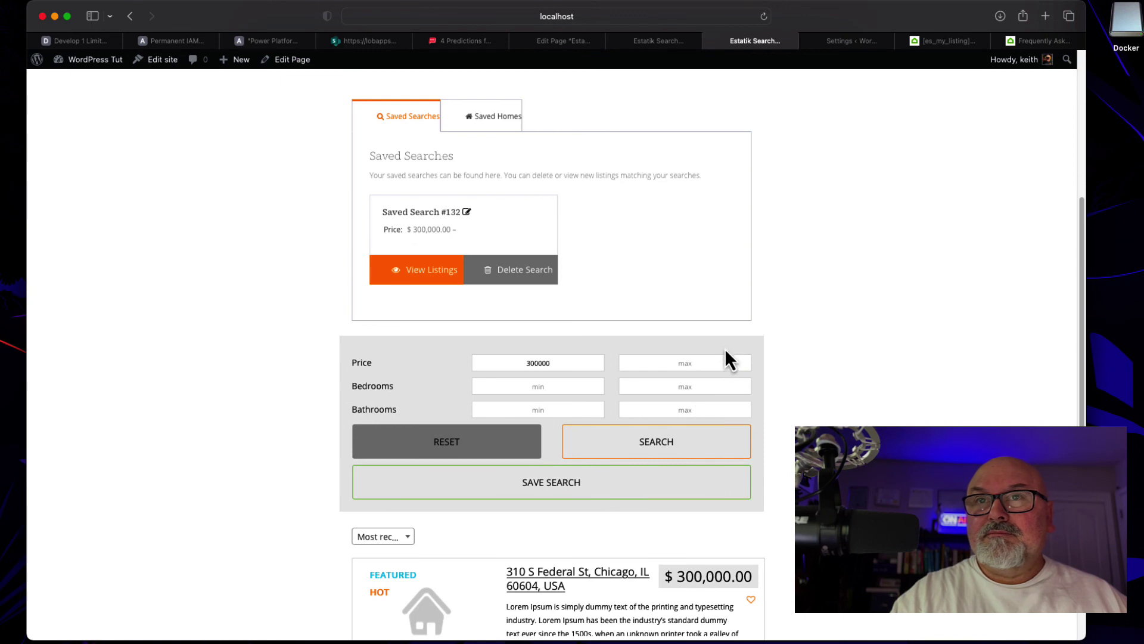
pyautogui.click(506, 123)
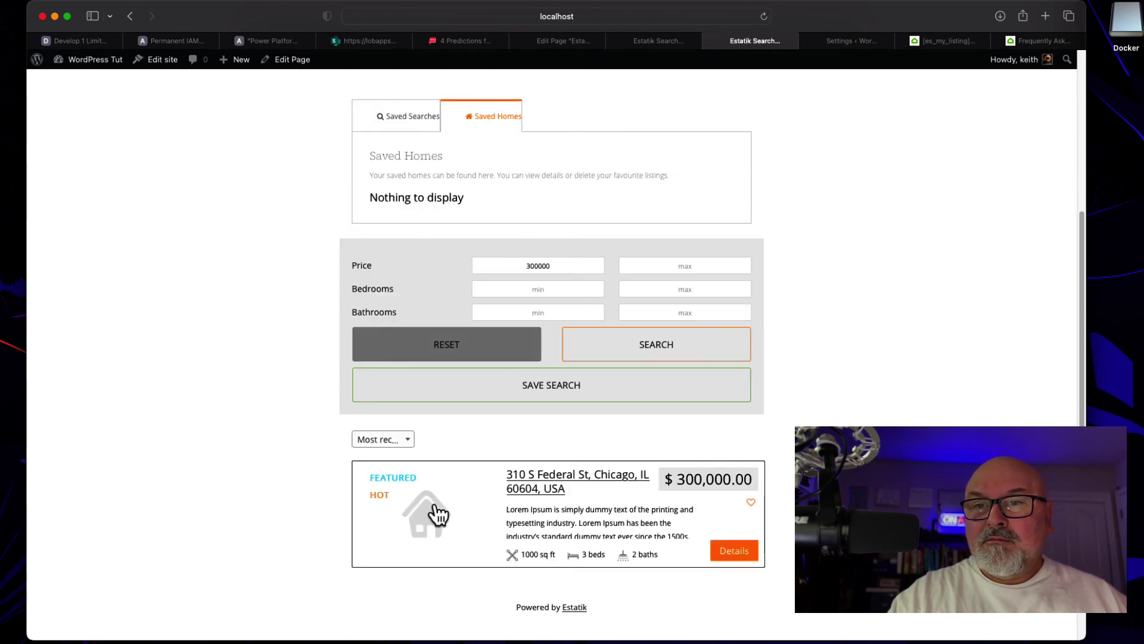
# Favourite the 310 S Federal St listing and confirm it appears under Saved Homes
pyautogui.click(434, 531)
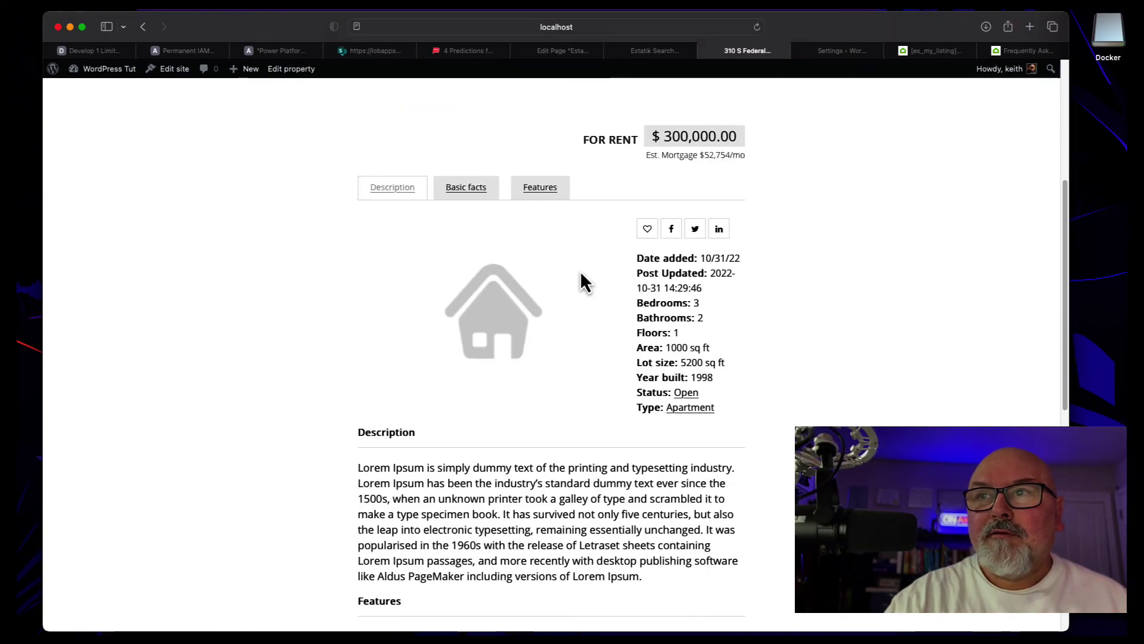
pyautogui.click(648, 233)
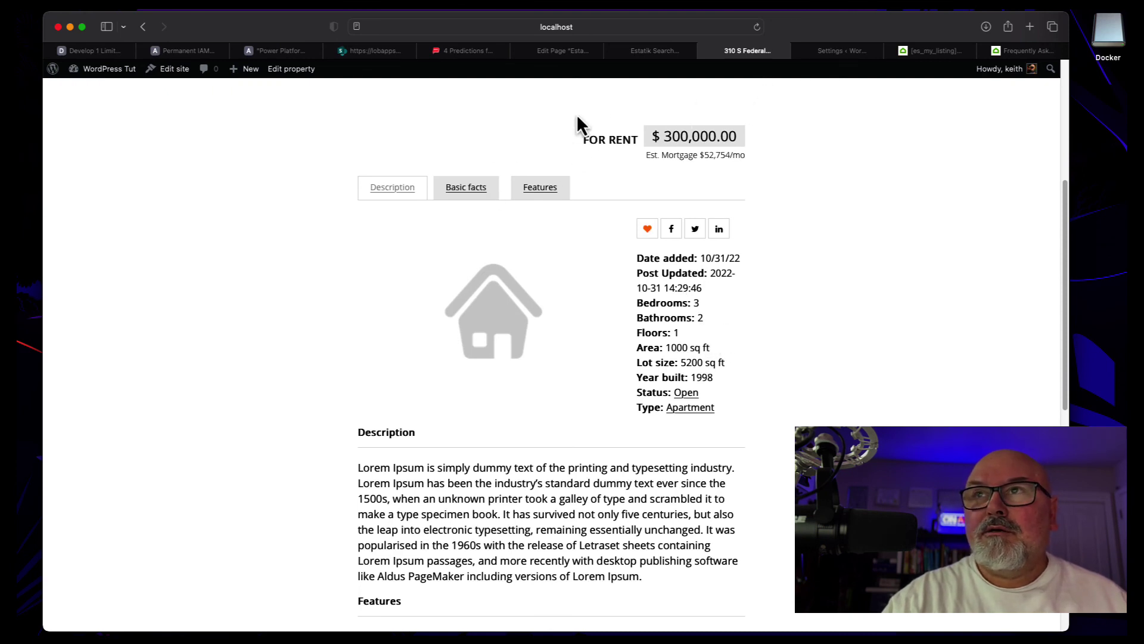
pyautogui.click(636, 52)
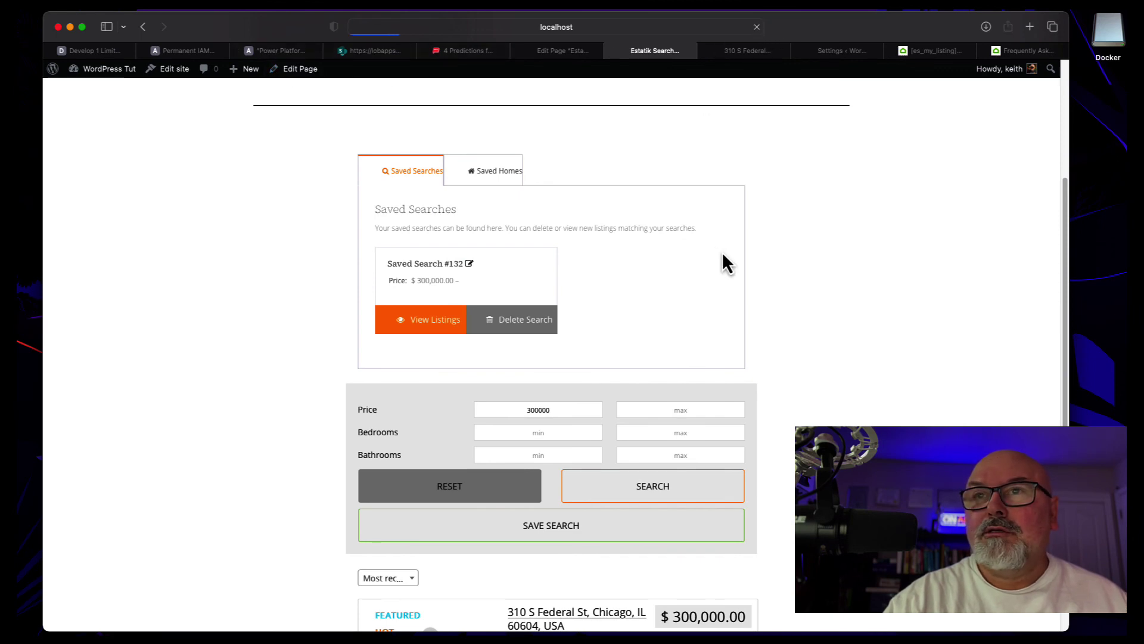
pyautogui.click(499, 174)
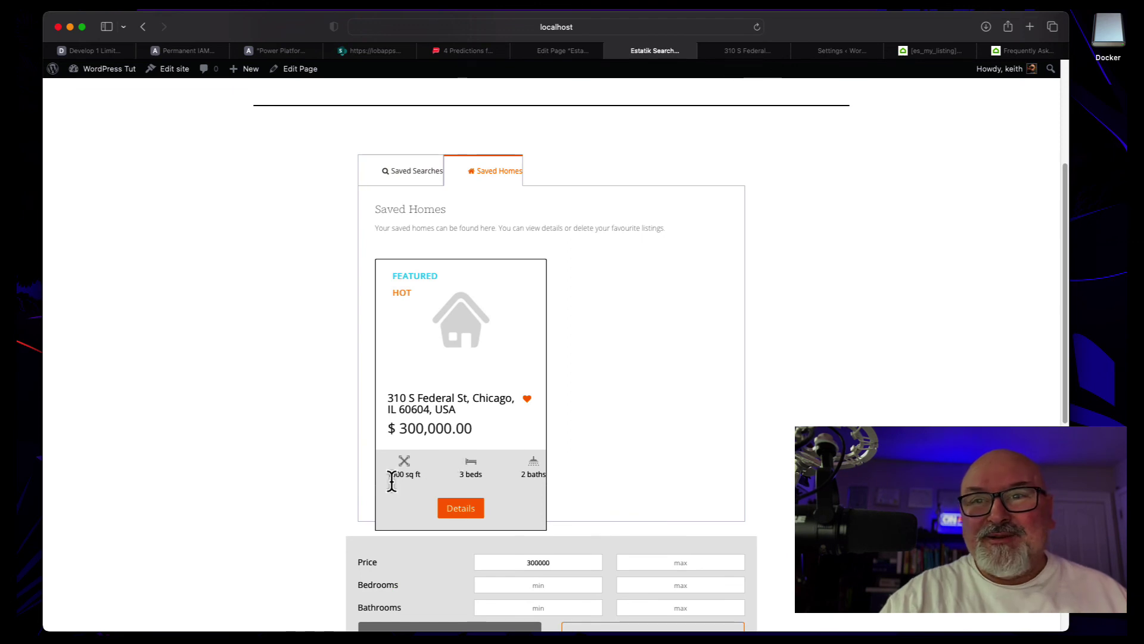